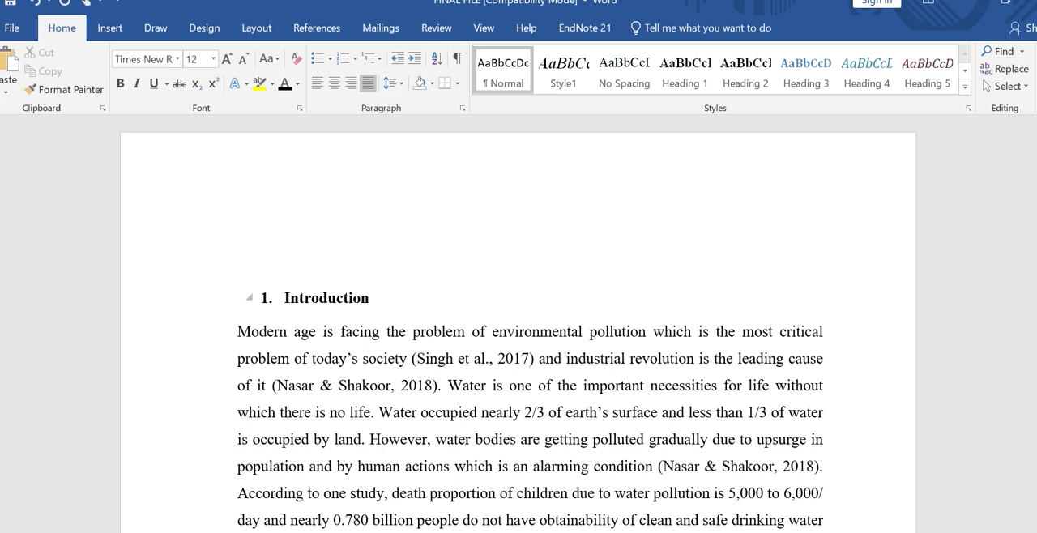
# Step: Apply the Heading 1 style to the "Introduction" title and restore its number "1." in front
pyautogui.doubleClick(301, 297)
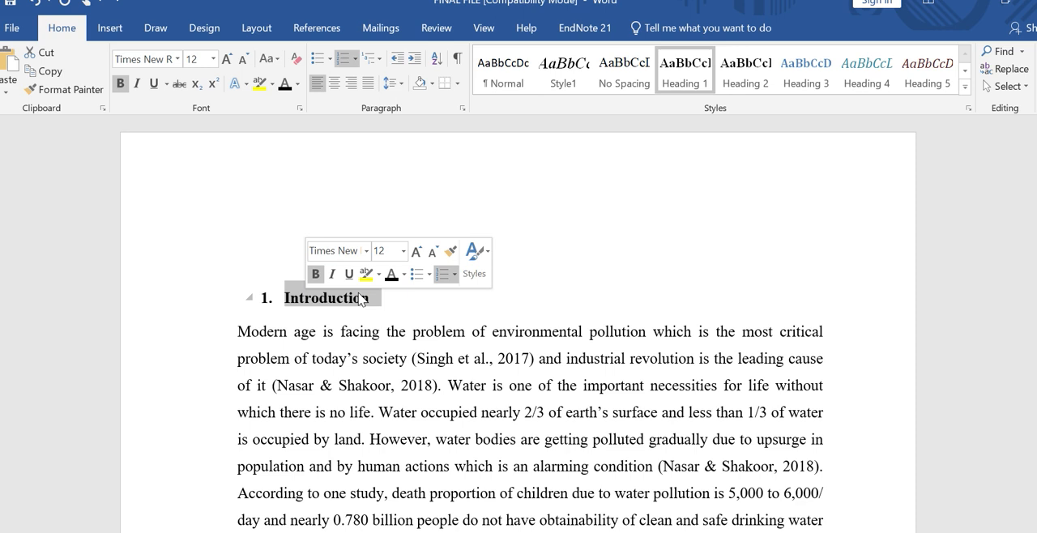
pyautogui.click(680, 74)
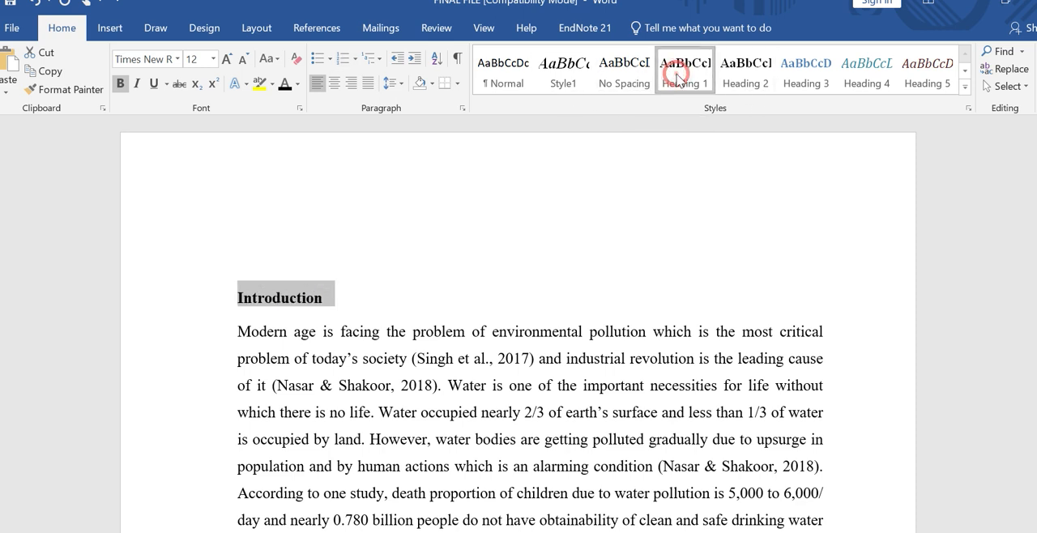
pyautogui.click(239, 300)
pyautogui.write('1.')
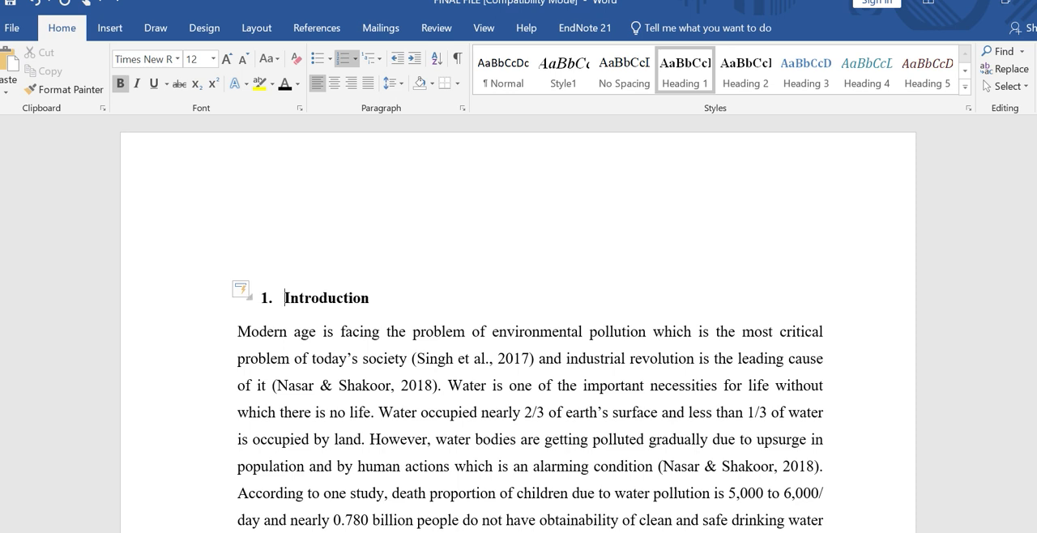
# Step: Modify the Heading 1 style to Times New Roman, 14 pt, with Automatic font colour
pyautogui.doubleClick(340, 296)
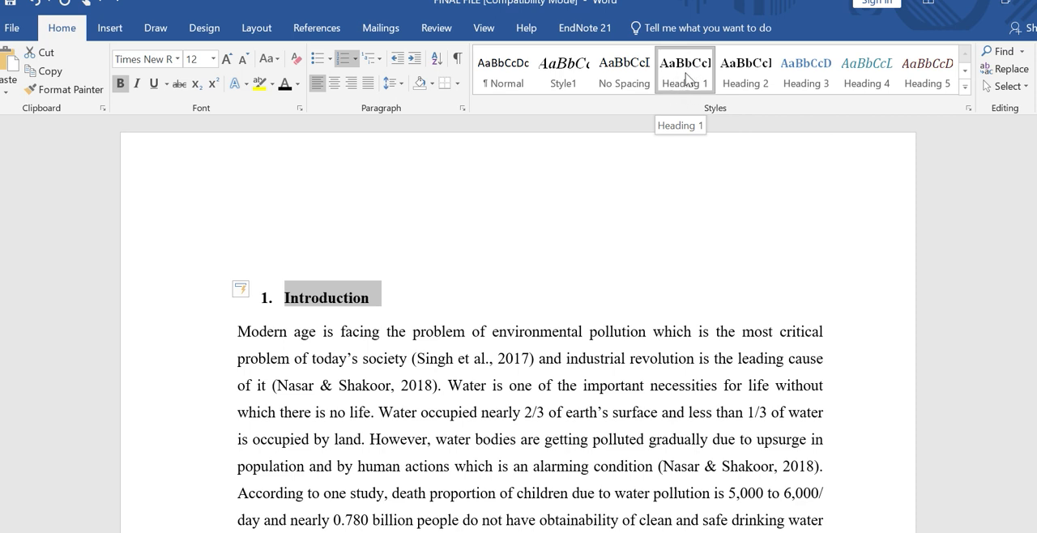
pyautogui.rightClick(686, 74)
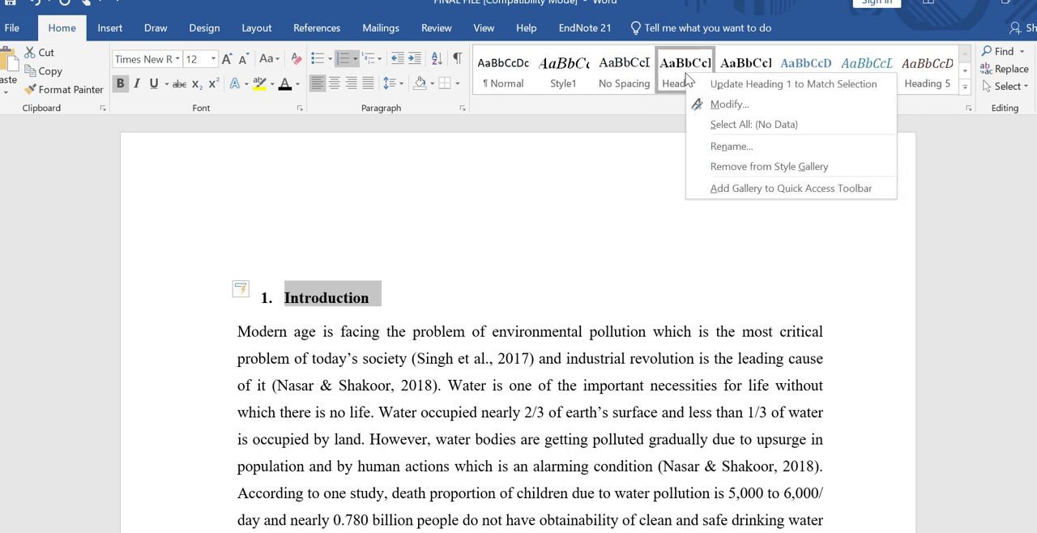
pyautogui.click(719, 105)
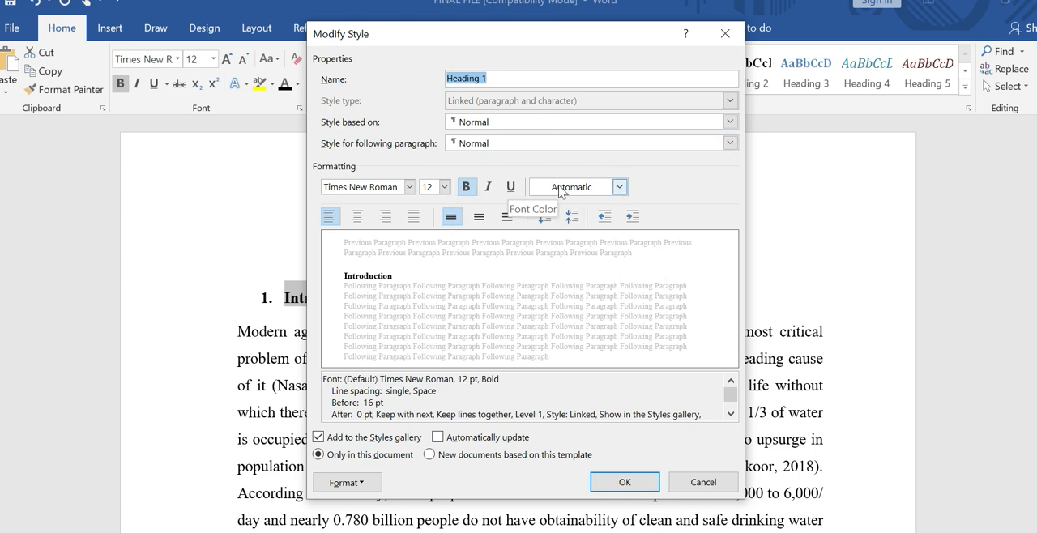
pyautogui.click(445, 187)
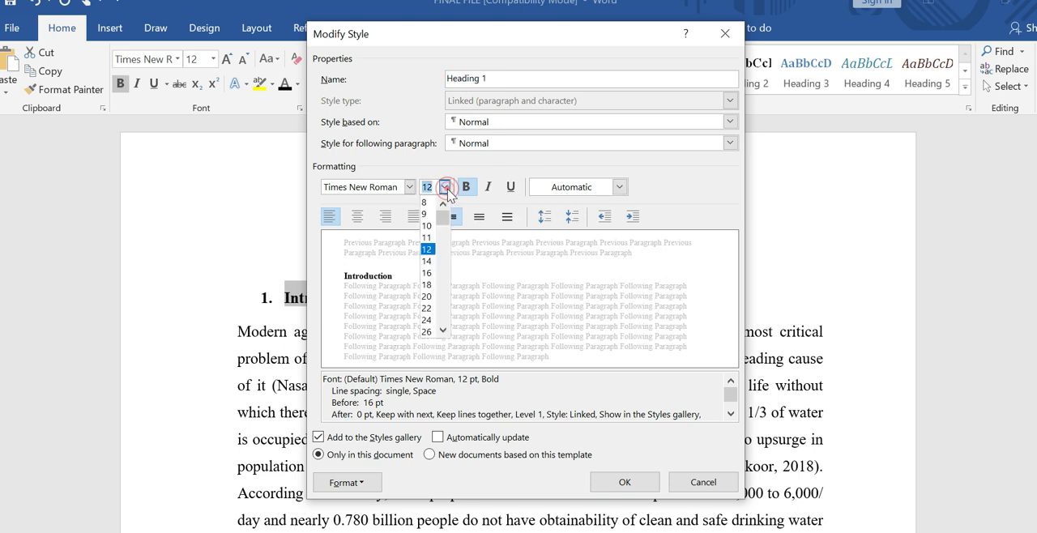
pyautogui.click(426, 261)
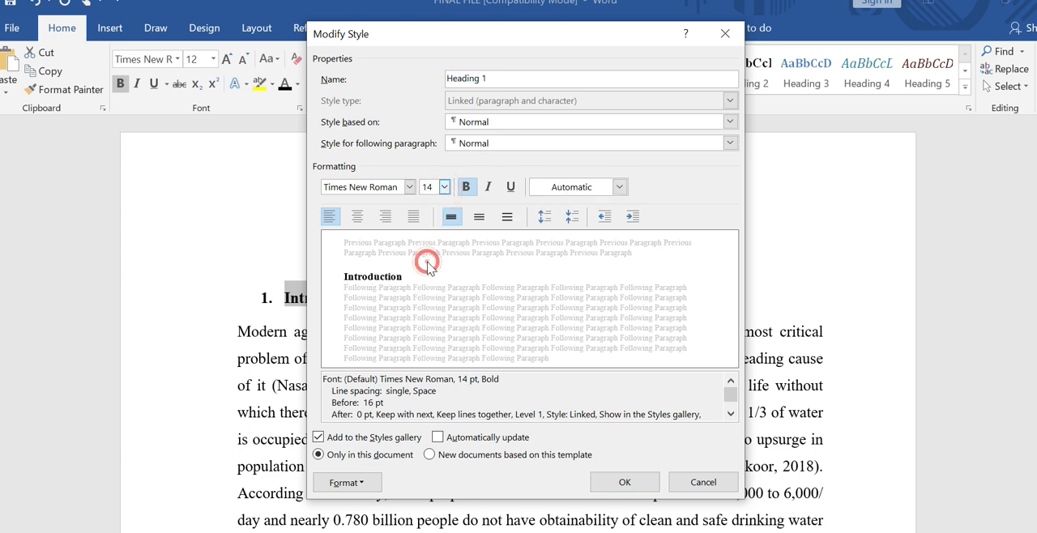
pyautogui.click(409, 187)
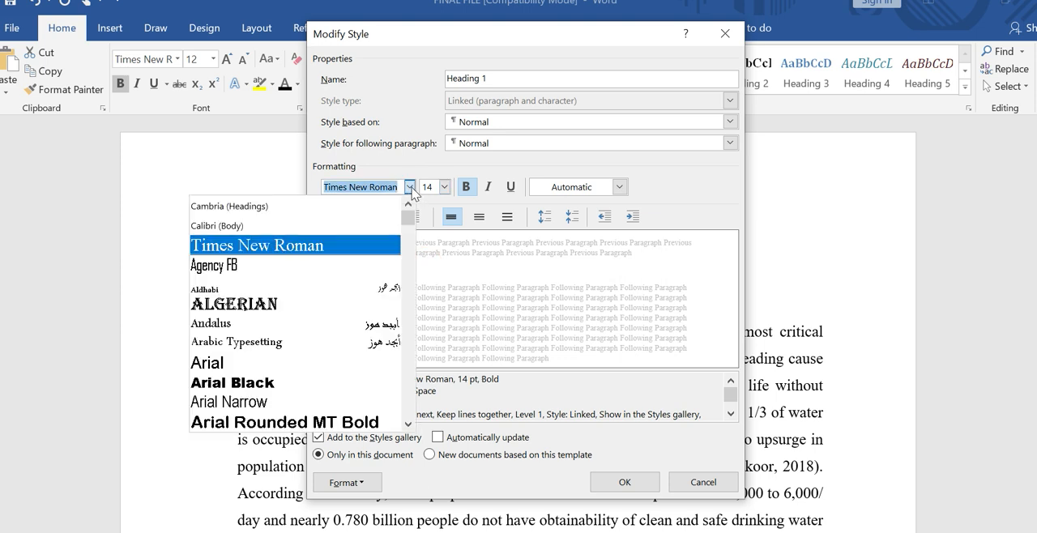
pyautogui.click(377, 251)
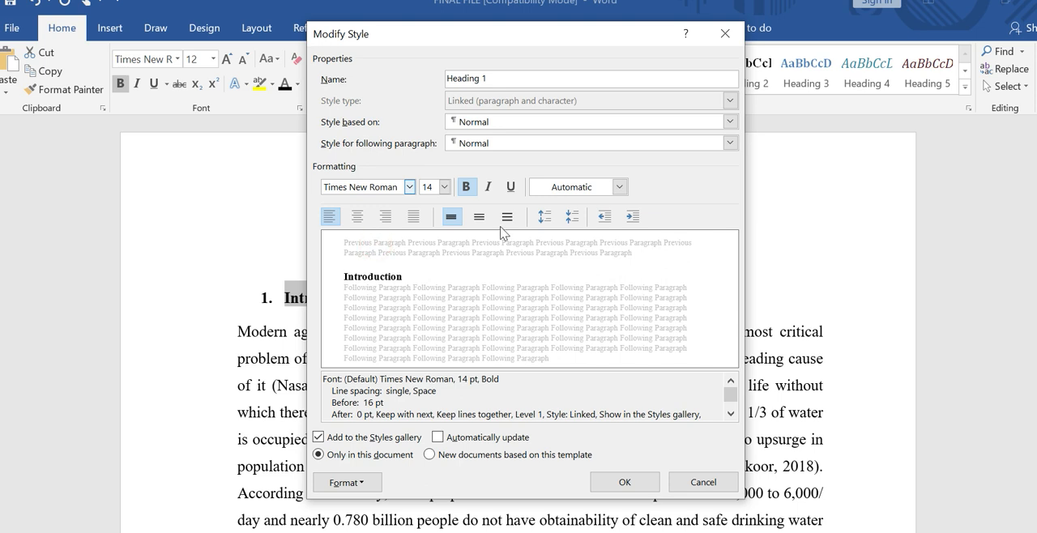
pyautogui.click(620, 188)
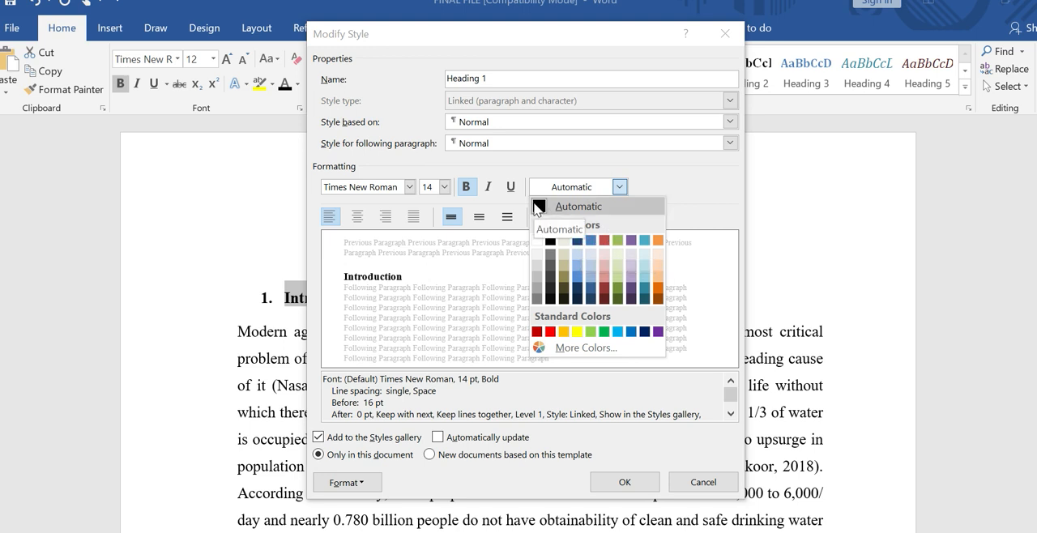
pyautogui.click(539, 207)
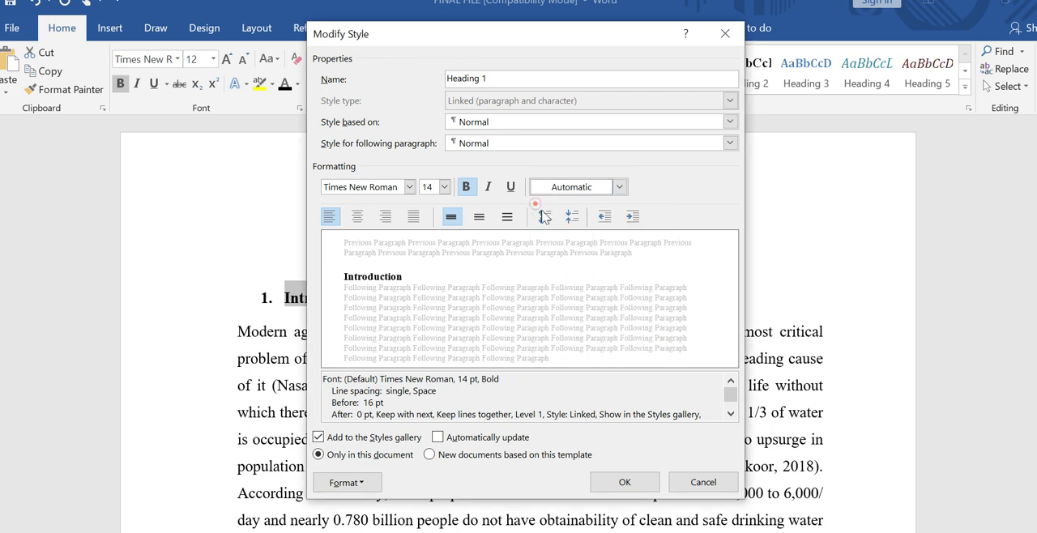
pyautogui.click(645, 484)
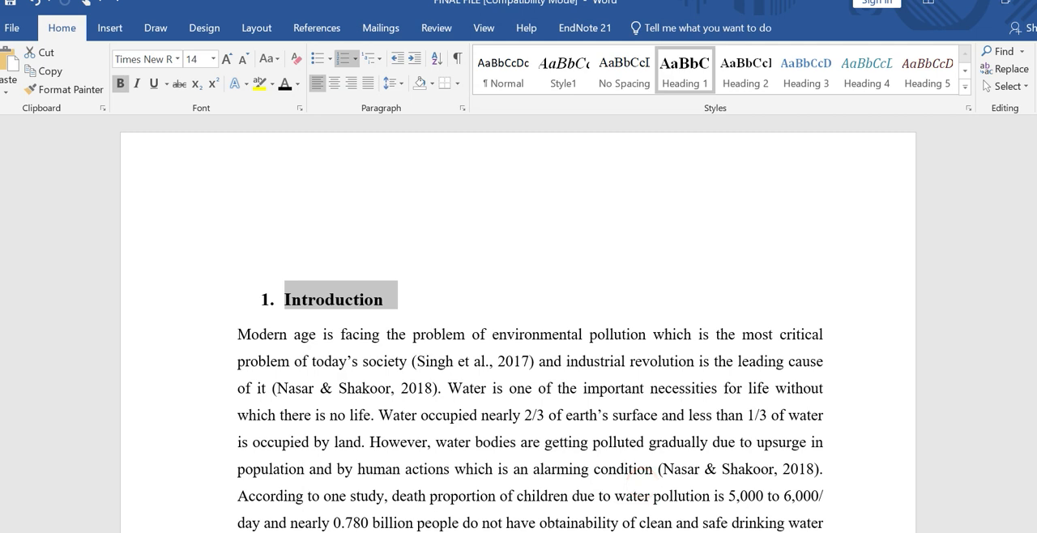
pyautogui.click(613, 468)
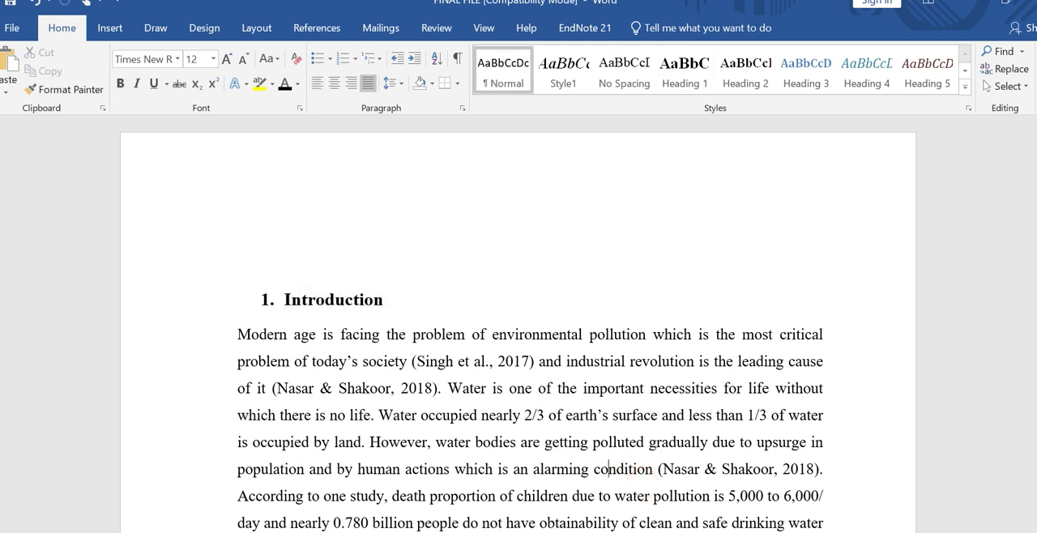
# Step: Apply the Heading 2 style to the "Dye and its types" heading
pyautogui.scroll(-5, 608, 138)
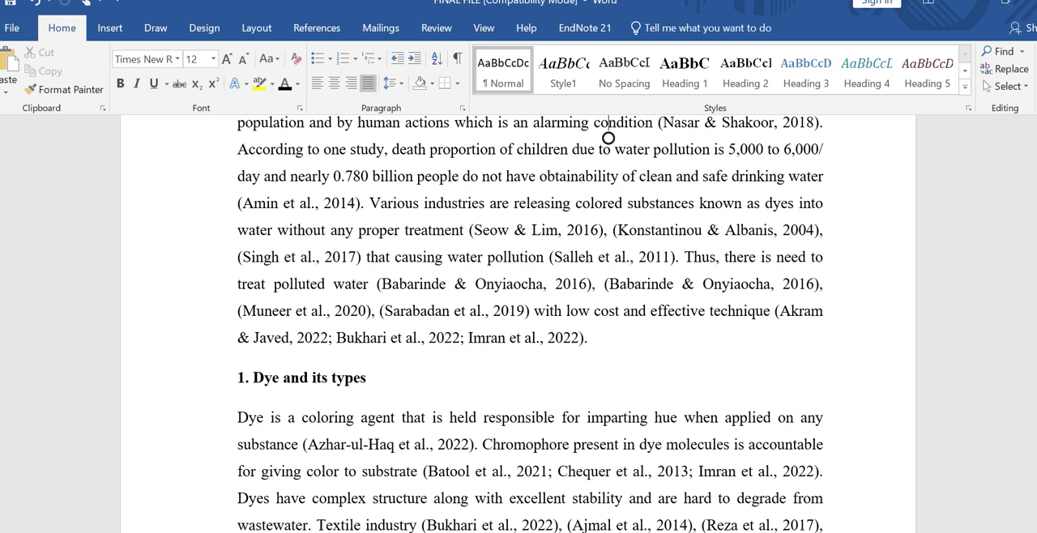
pyautogui.moveTo(252, 378); pyautogui.dragTo(370, 377)
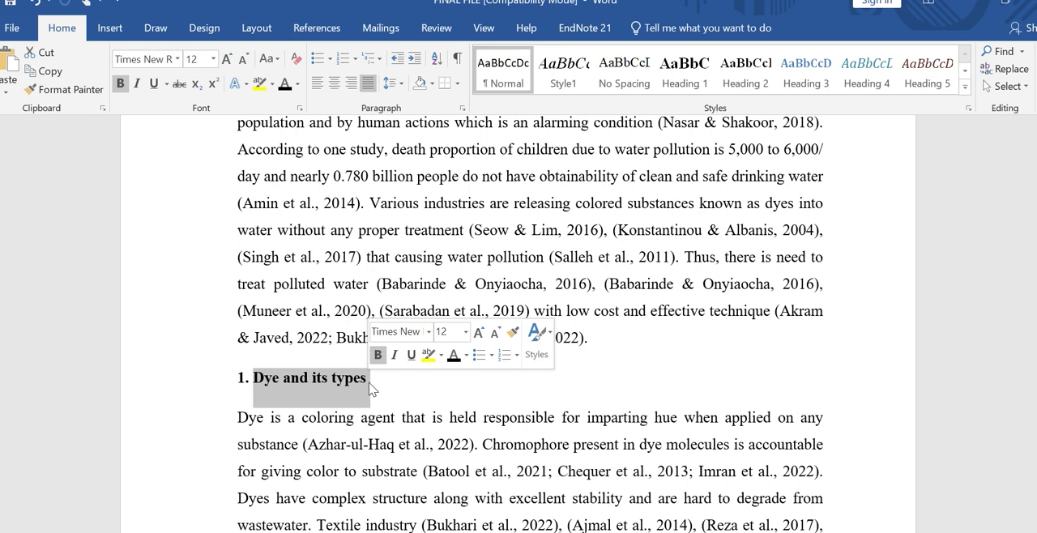
pyautogui.click(743, 75)
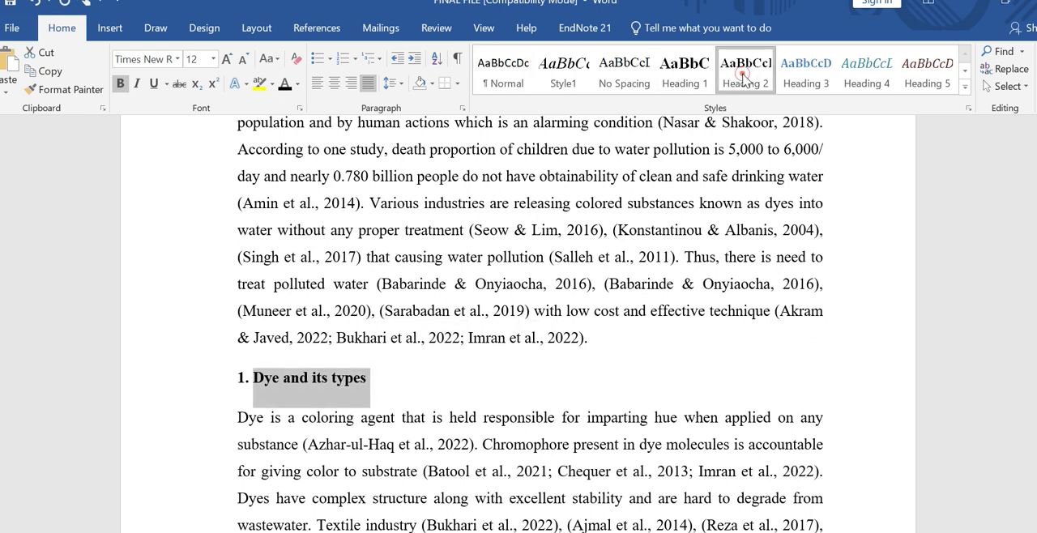
pyautogui.click(743, 75)
pyautogui.click(739, 78)
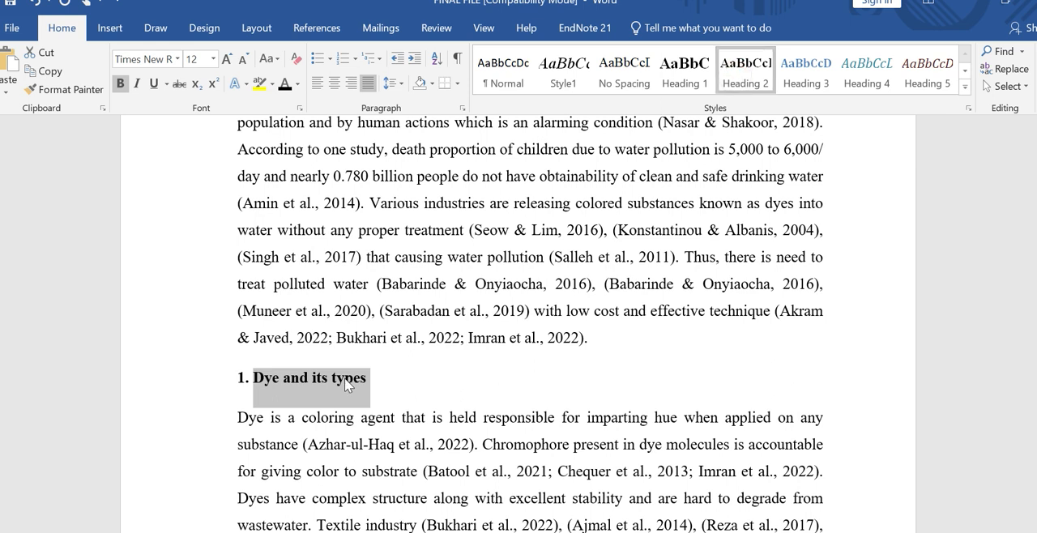
# Step: Review the formatting settings of the Heading 2 style and accept them without edits
pyautogui.click(746, 70)
pyautogui.rightClick(746, 70)
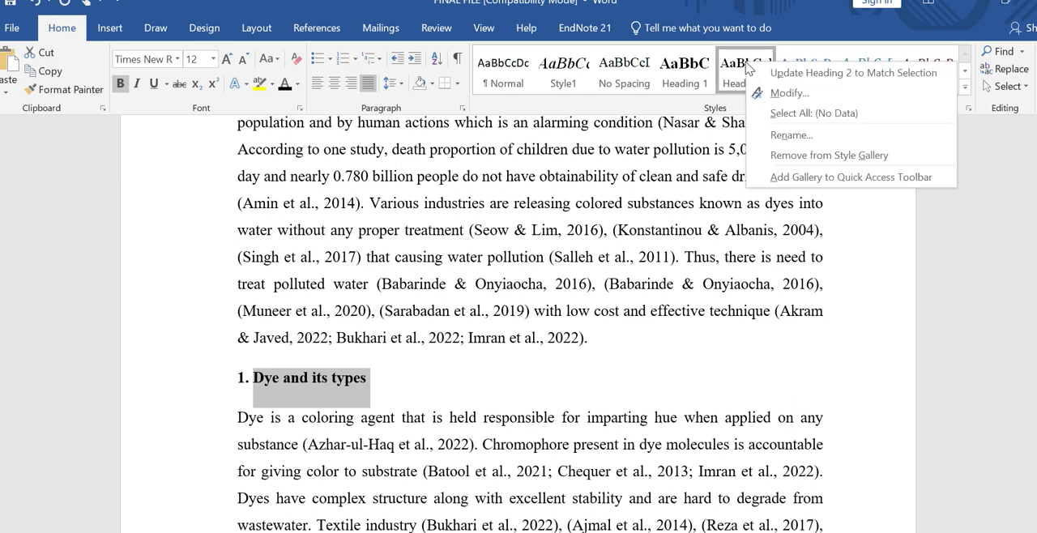
pyautogui.click(773, 94)
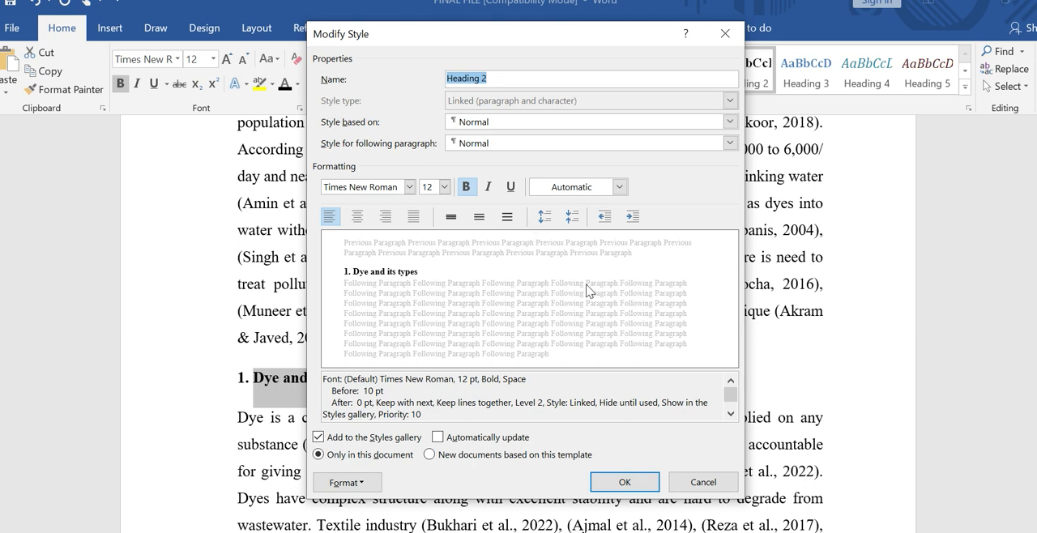
pyautogui.click(639, 488)
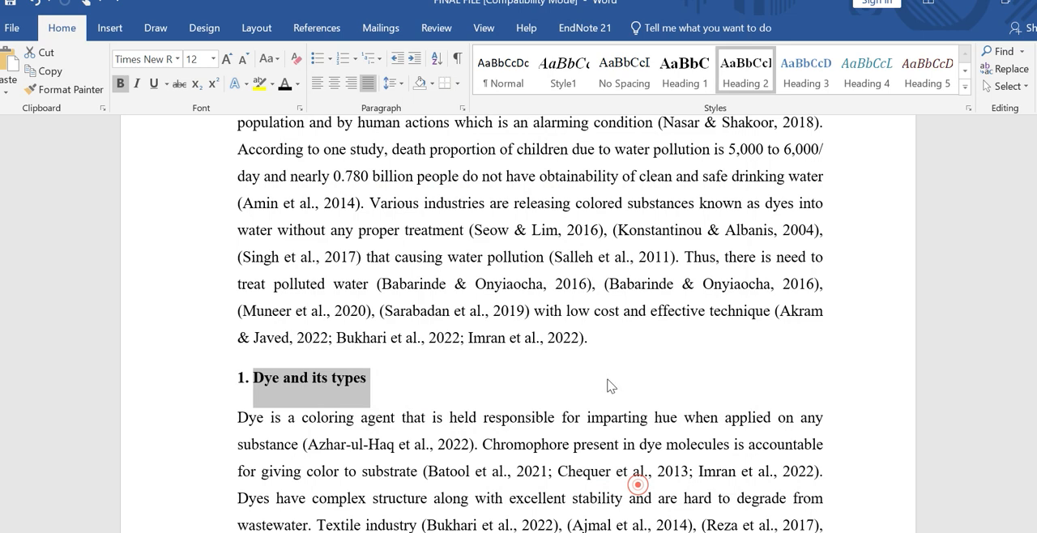
pyautogui.click(606, 376)
# Step: Apply the Heading 2 style to the "1.1. Types of dyes" and "1.1.1 Based on origin" headings
pyautogui.scroll(-1, 606, 376)
pyautogui.scroll(-10, 530, 324)
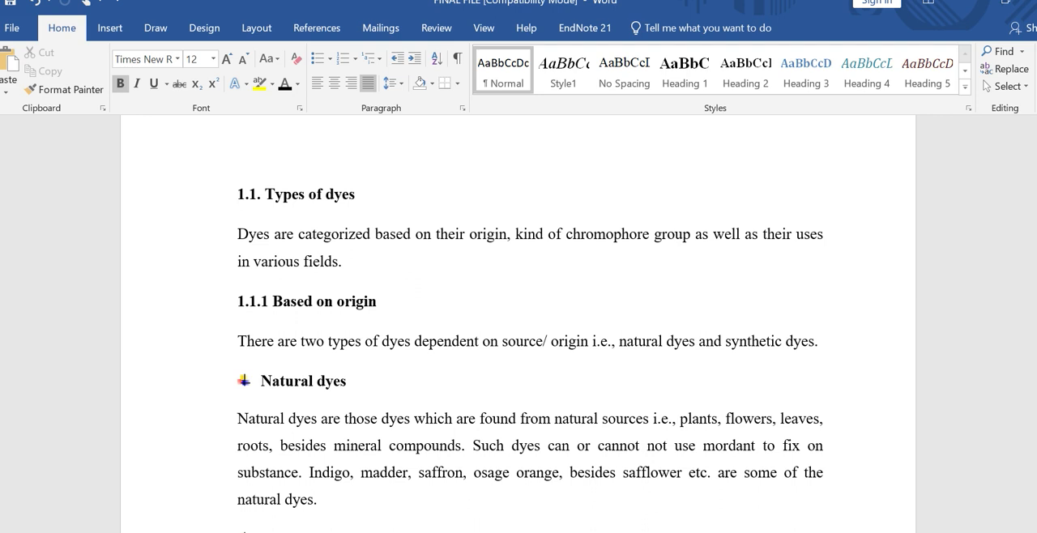
pyautogui.moveTo(235, 195); pyautogui.dragTo(364, 209)
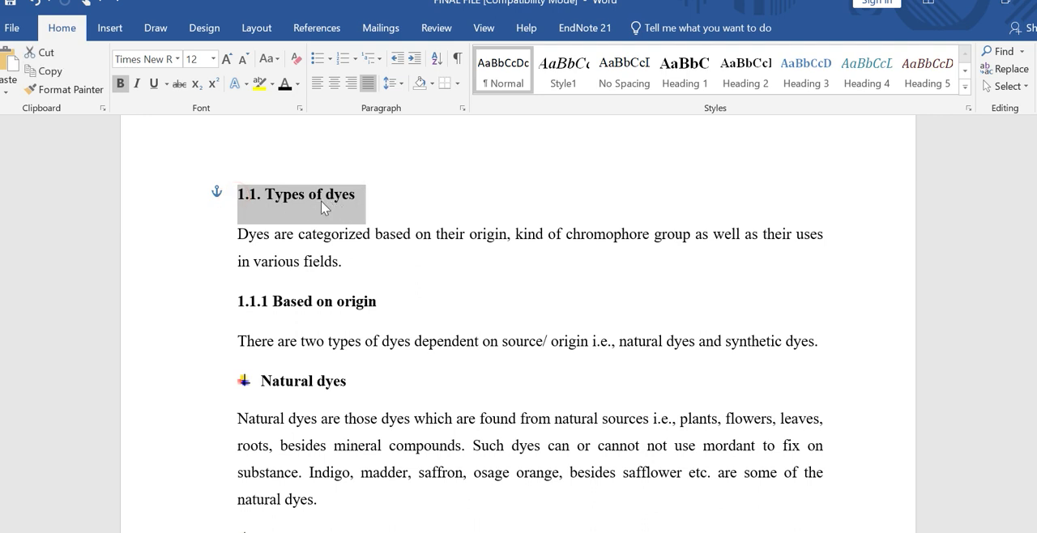
pyautogui.click(747, 73)
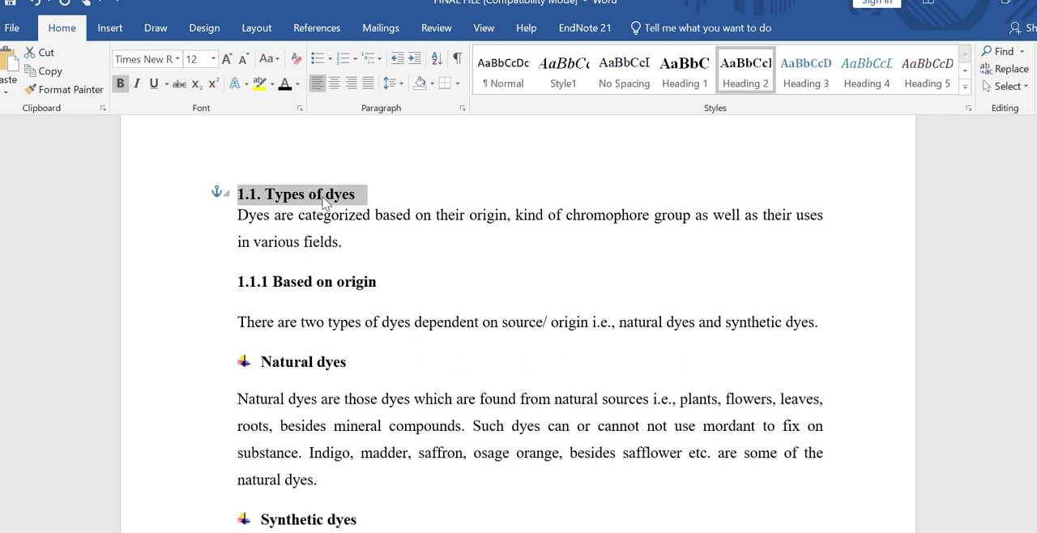
pyautogui.click(231, 283)
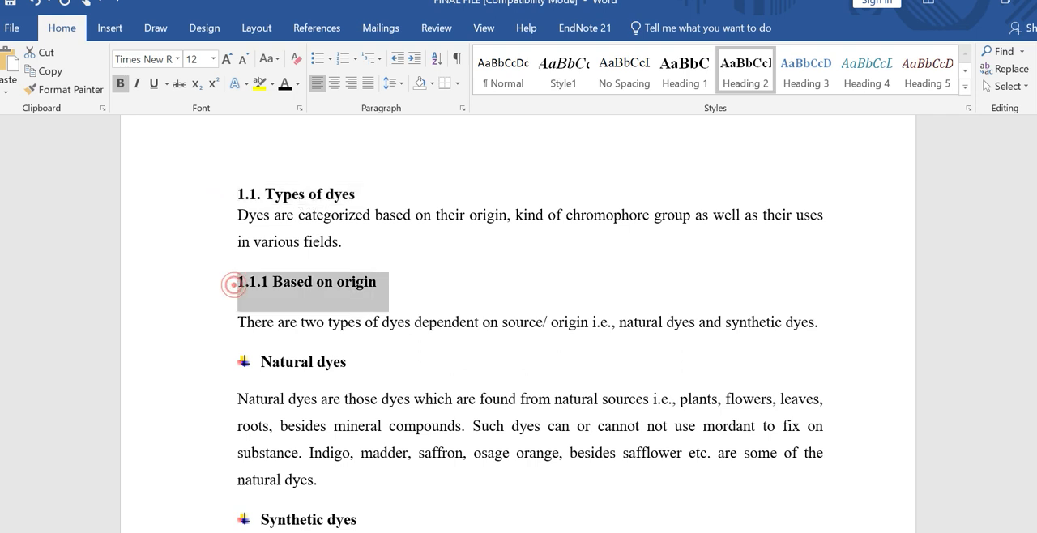
pyautogui.click(740, 64)
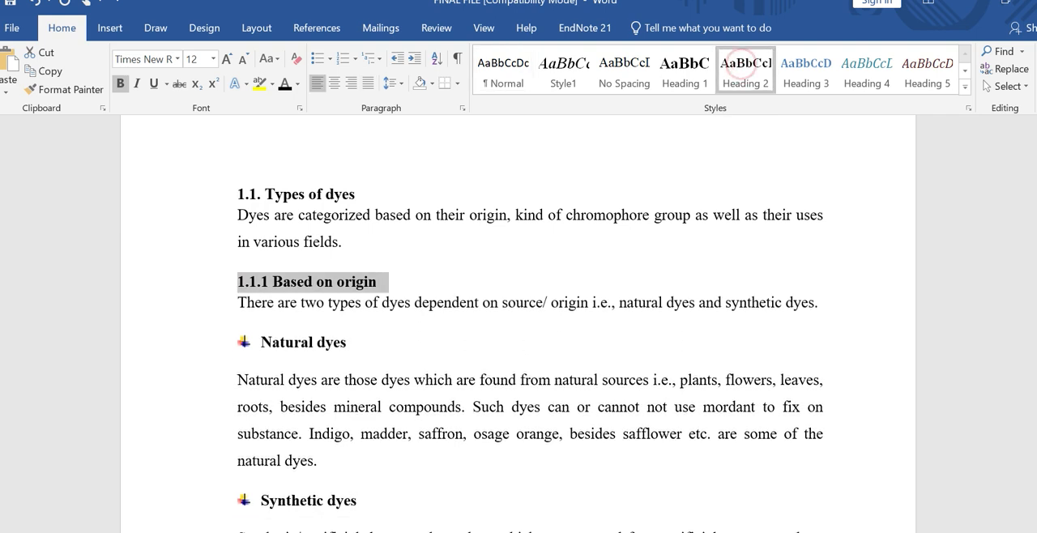
# Step: Apply the Heading 3 style to the bulleted "Natural dyes" heading
pyautogui.tripleClick(273, 341)
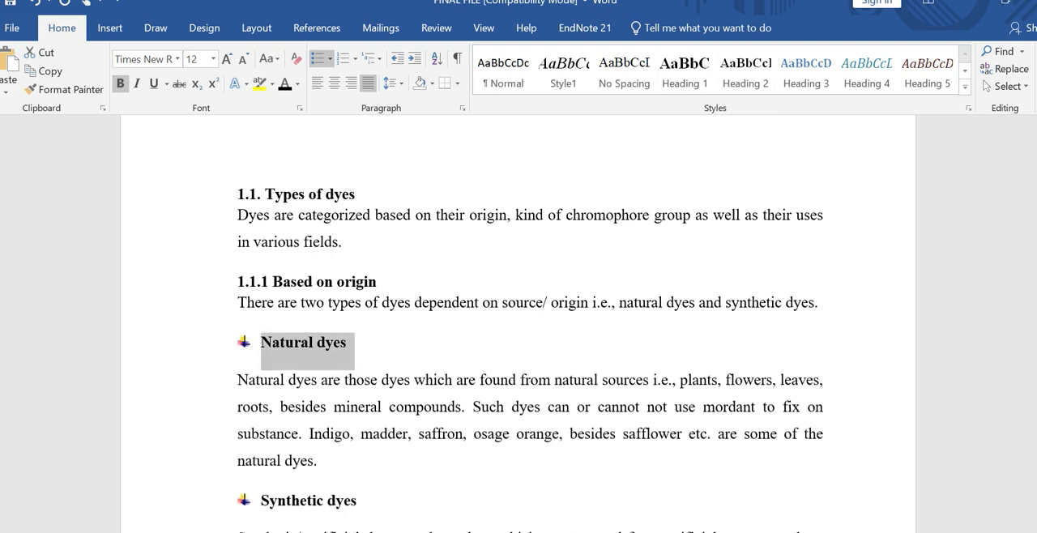
pyautogui.click(296, 270)
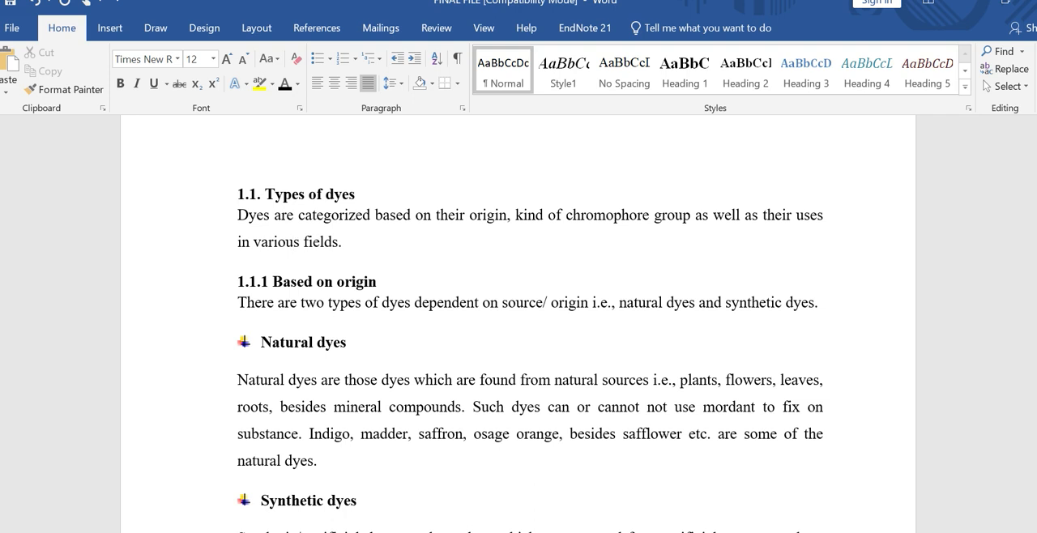
pyautogui.moveTo(347, 343); pyautogui.dragTo(265, 340)
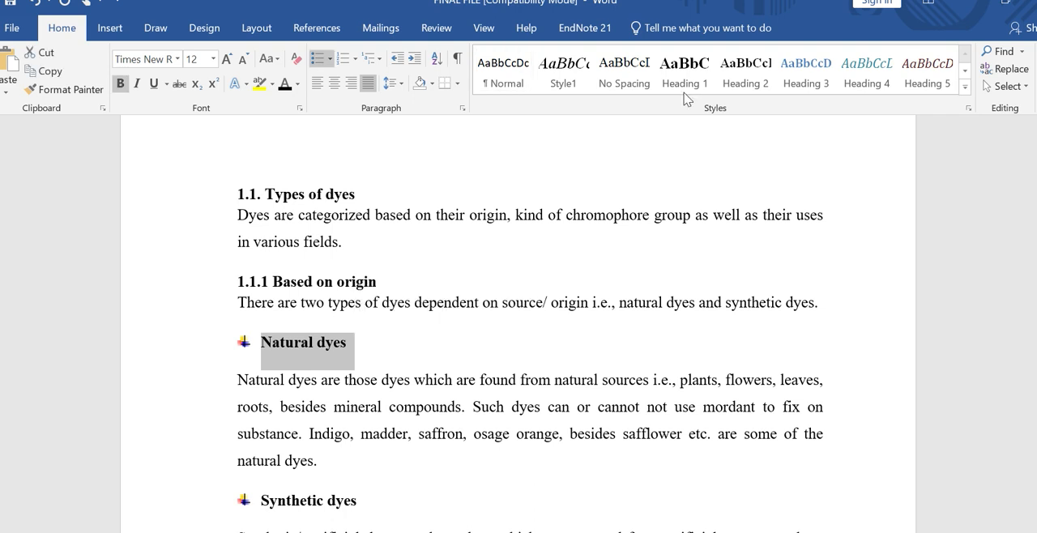
pyautogui.click(812, 78)
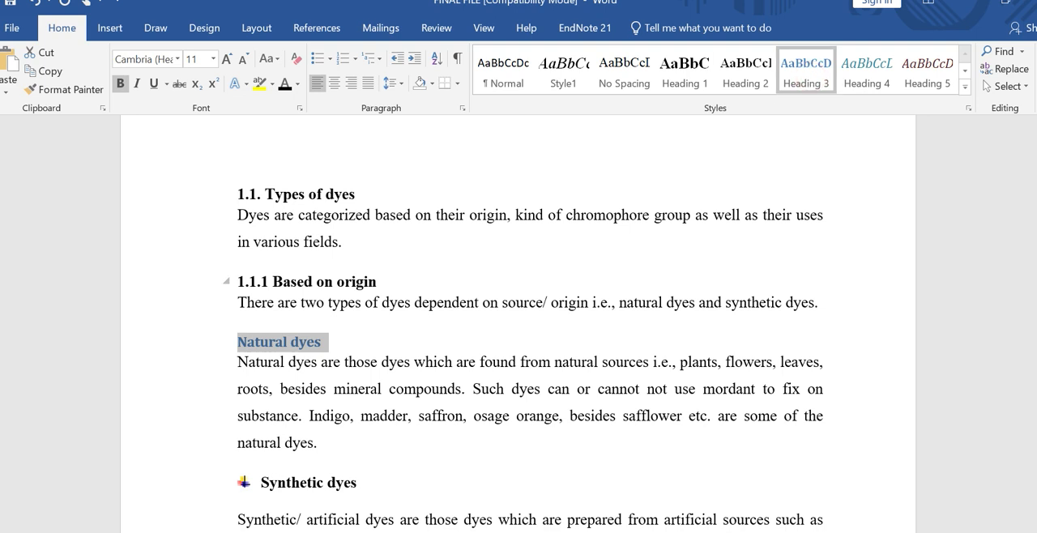
# Step: Modify the Heading 3 style to black Times New Roman at 12 pt, keeping it bold
pyautogui.click(255, 349)
pyautogui.tripleClick(247, 343)
pyautogui.rightClick(820, 77)
pyautogui.click(842, 103)
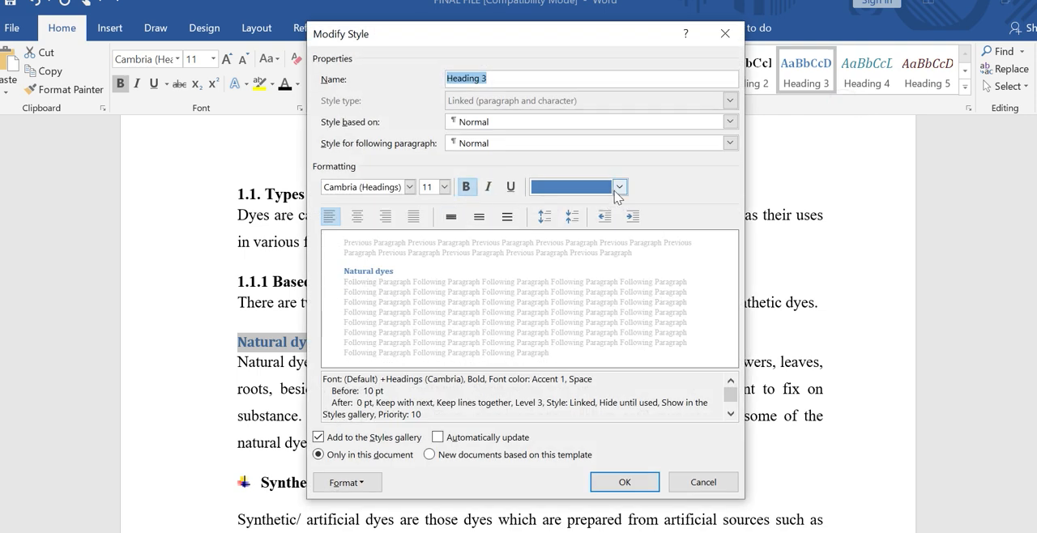
pyautogui.click(621, 187)
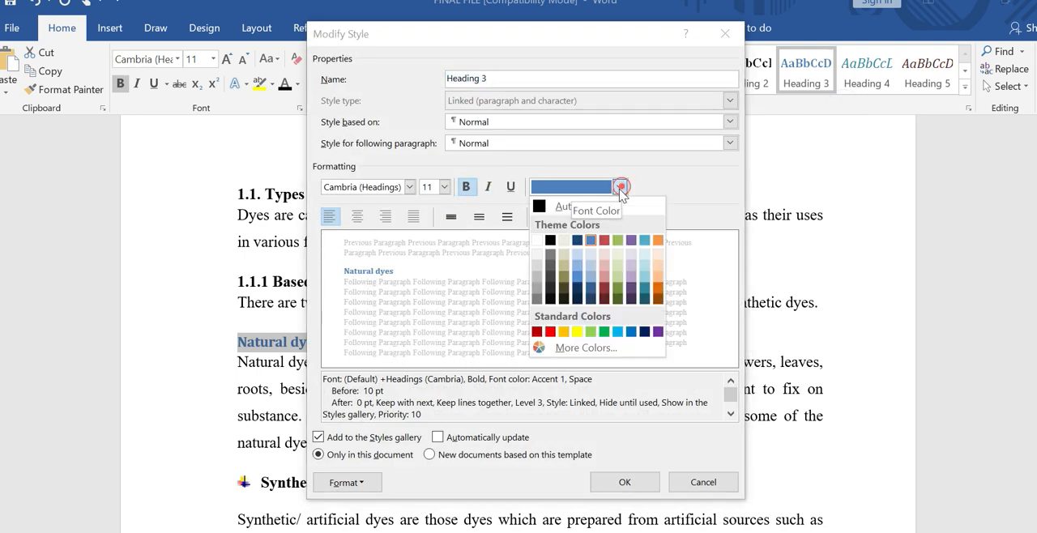
pyautogui.click(552, 240)
pyautogui.click(462, 189)
pyautogui.click(461, 190)
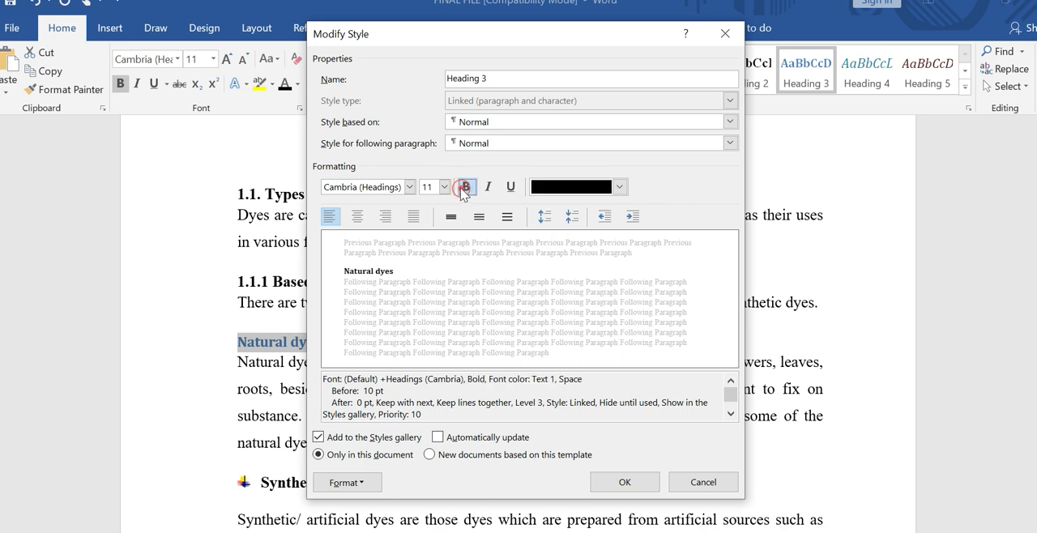
pyautogui.click(444, 187)
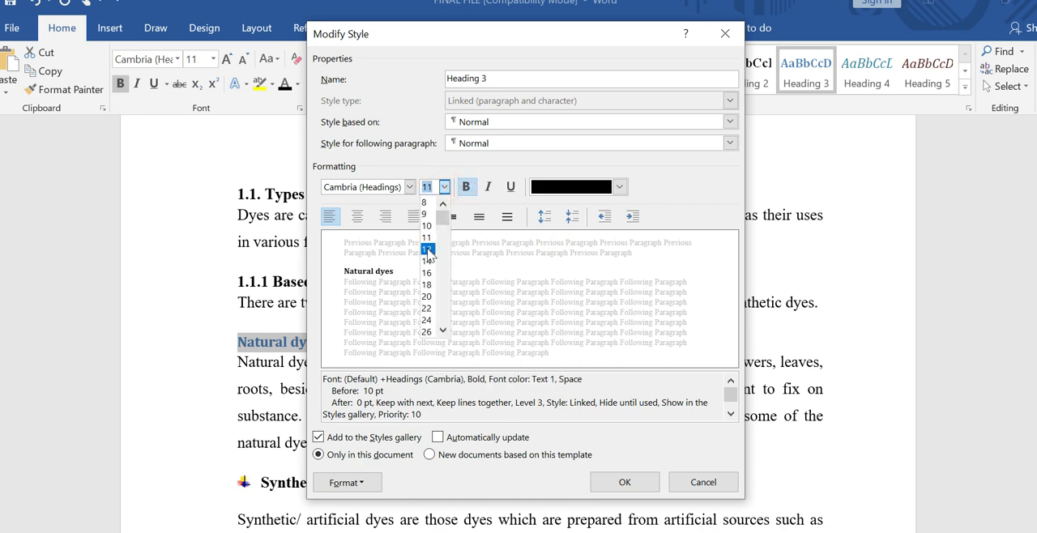
pyautogui.click(426, 249)
pyautogui.click(409, 187)
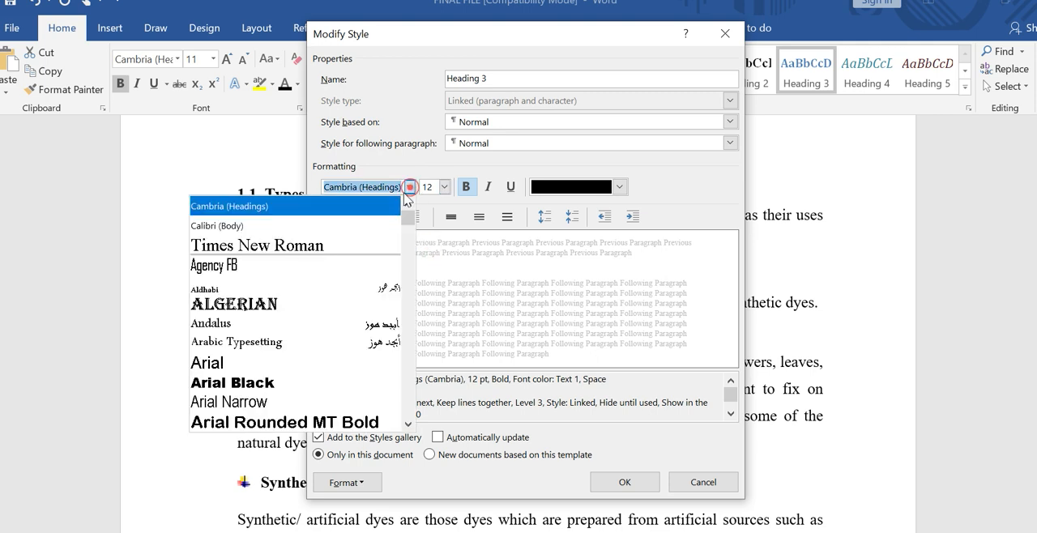
pyautogui.click(356, 245)
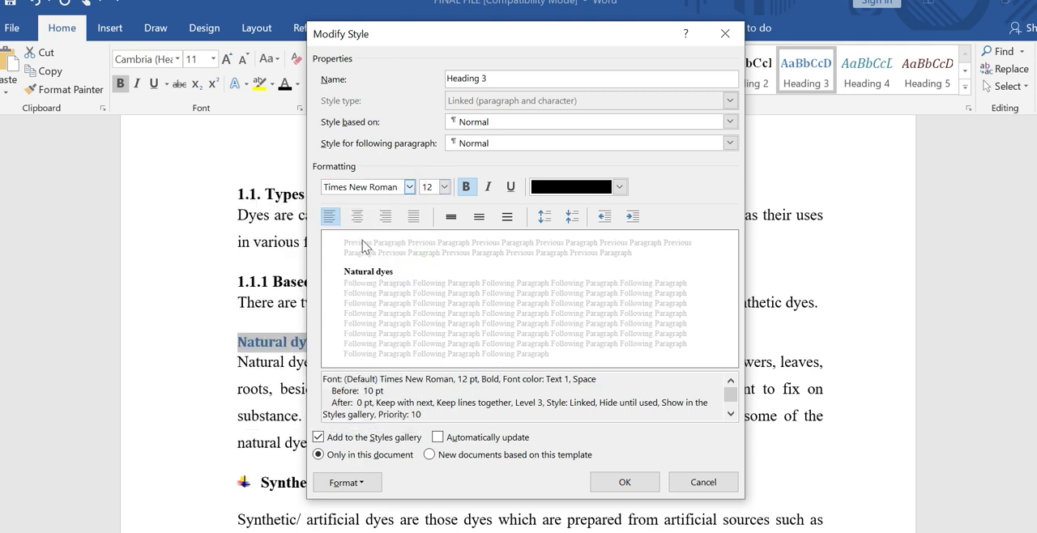
pyautogui.click(626, 482)
# Step: Add the multicoloured cross bullet to the "Natural dyes" heading
pyautogui.click(272, 339)
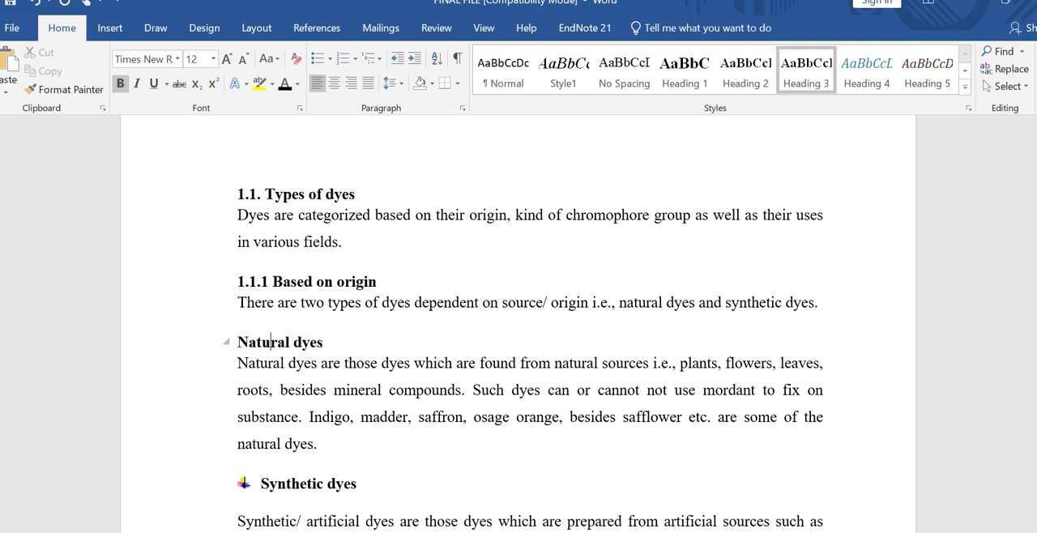
pyautogui.click(233, 342)
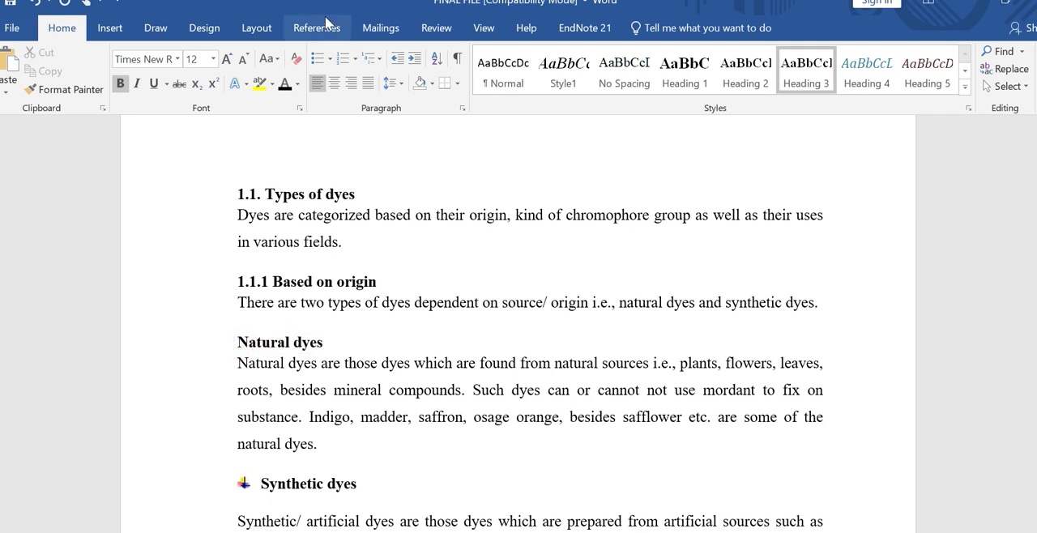
pyautogui.click(328, 64)
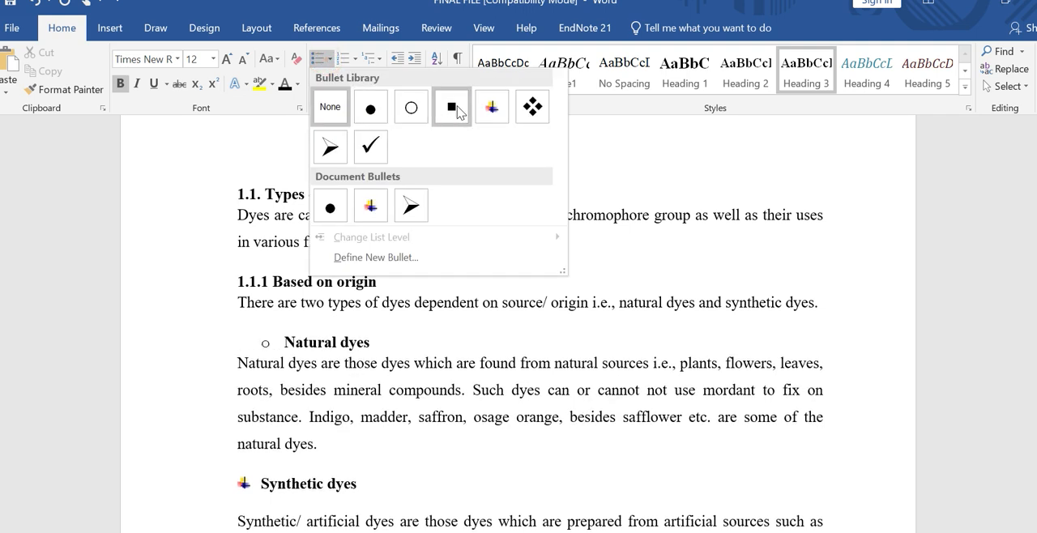
pyautogui.press('Escape')
pyautogui.click(488, 114)
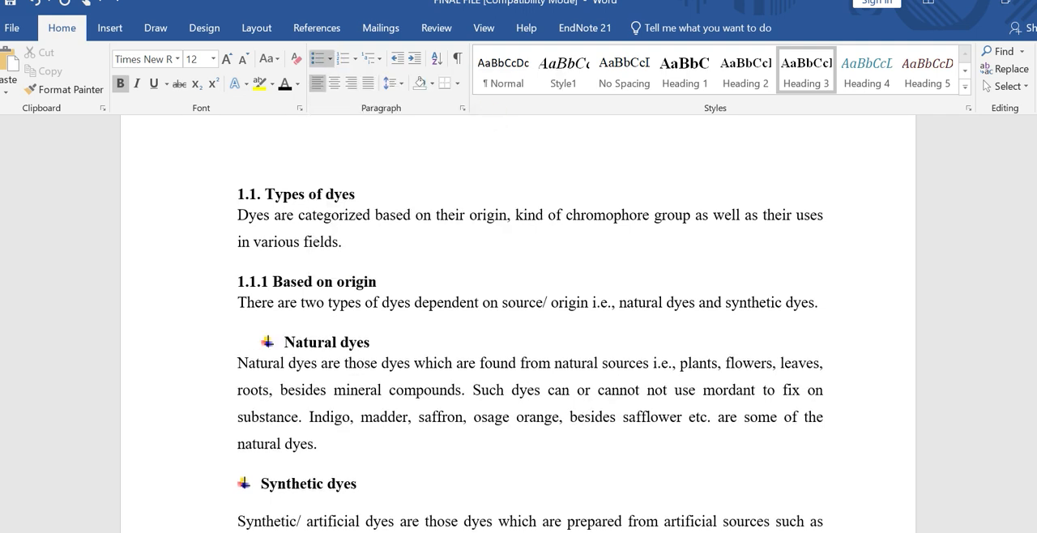
# Step: Apply the Heading 3 style to the "Synthetic dyes" heading and restore its multicoloured cross bullet
pyautogui.tripleClick(267, 483)
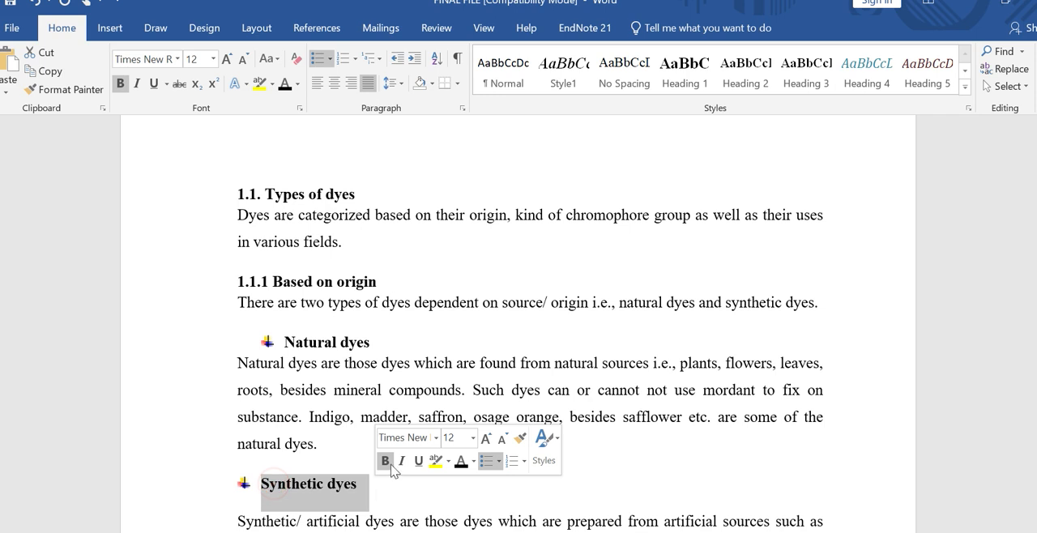
pyautogui.click(792, 85)
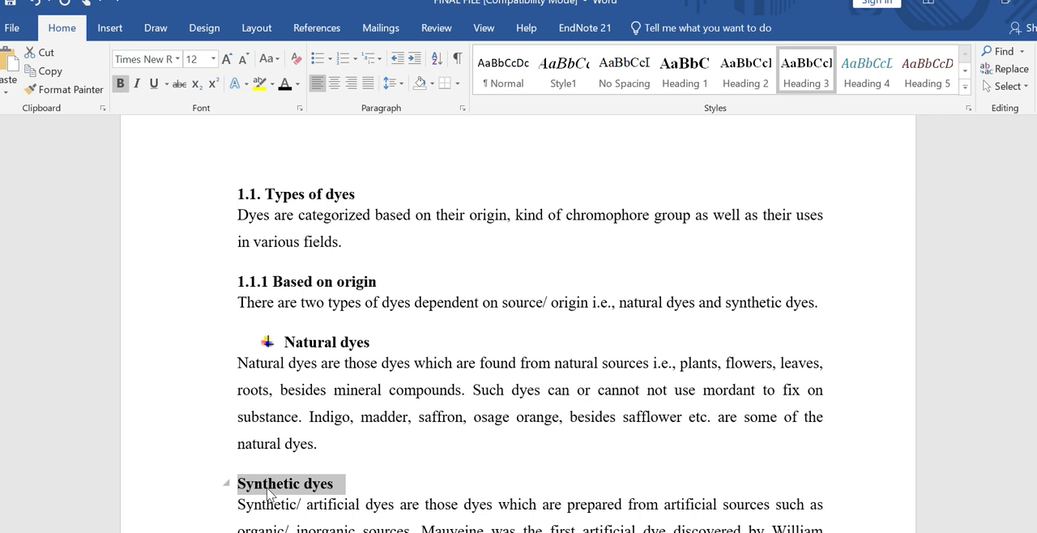
pyautogui.click(241, 487)
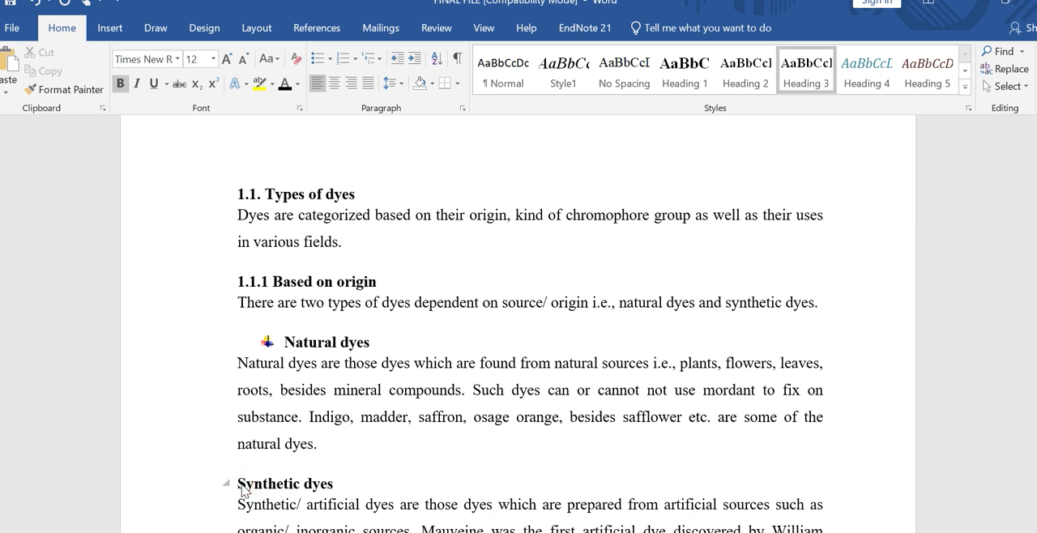
pyautogui.click(330, 59)
pyautogui.click(330, 103)
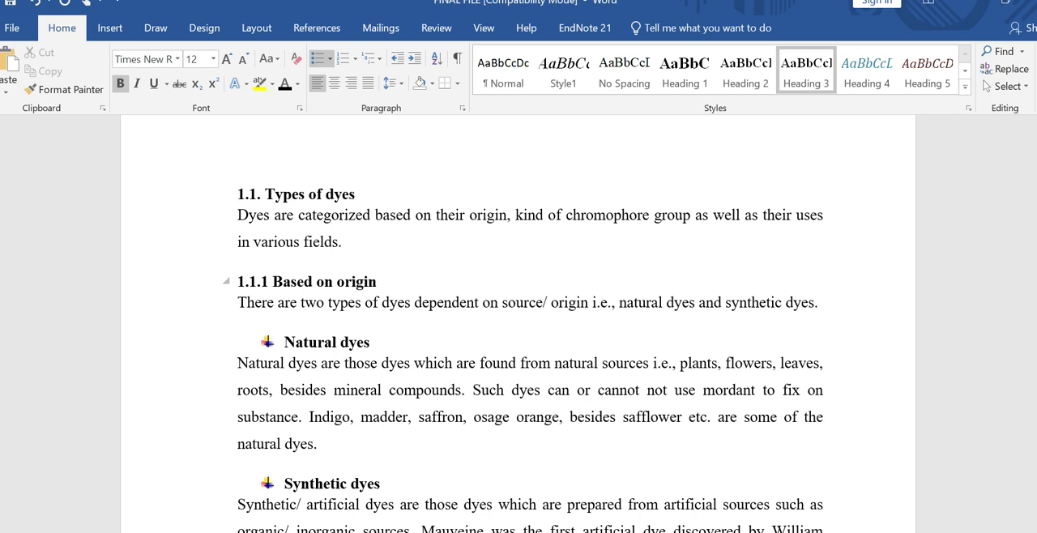
# Step: Insert an Automatic Table 1 table of contents on the empty line above the Introduction heading
pyautogui.moveTo(1036, 161); pyautogui.dragTo(1036, 157)
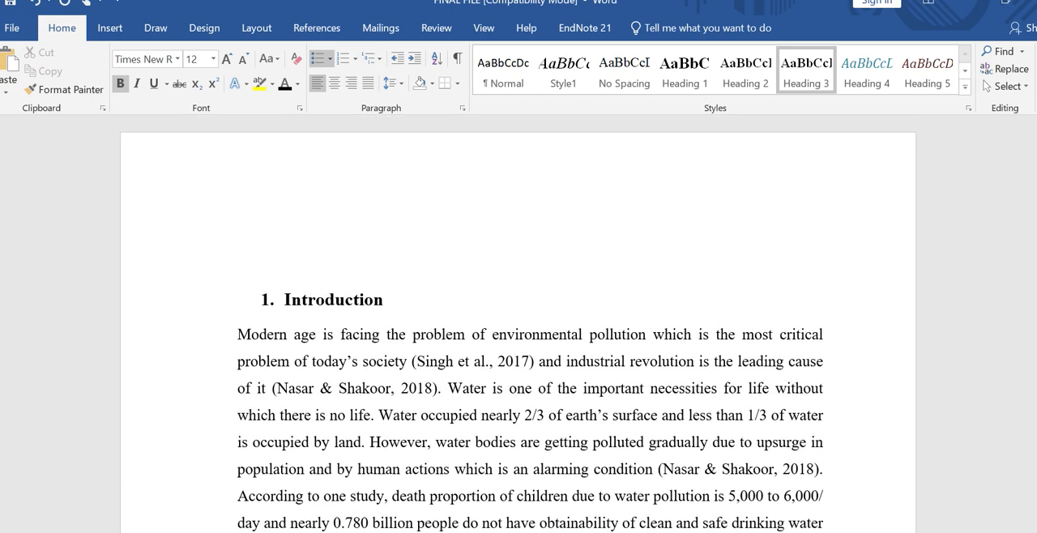
pyautogui.click(280, 225)
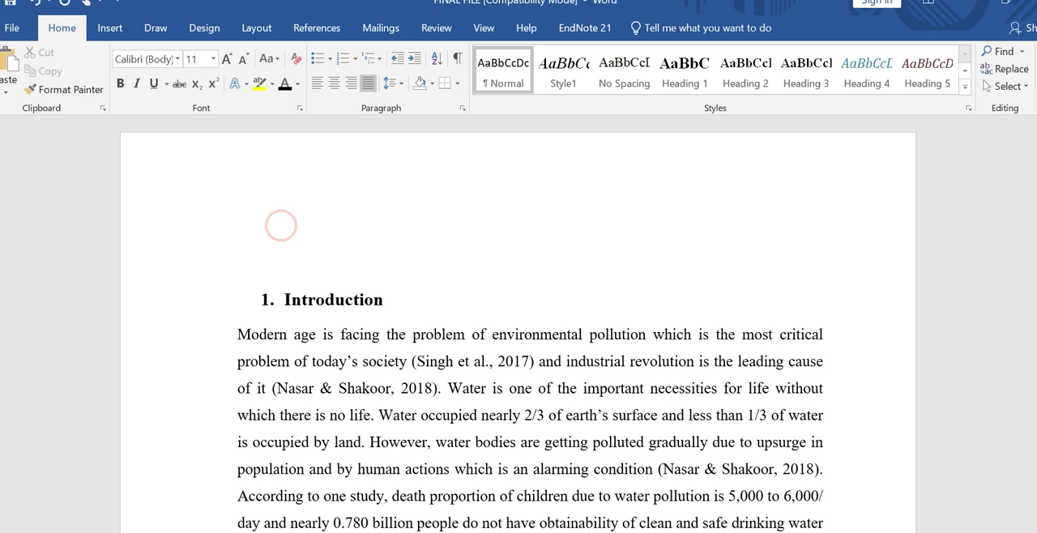
pyautogui.click(309, 31)
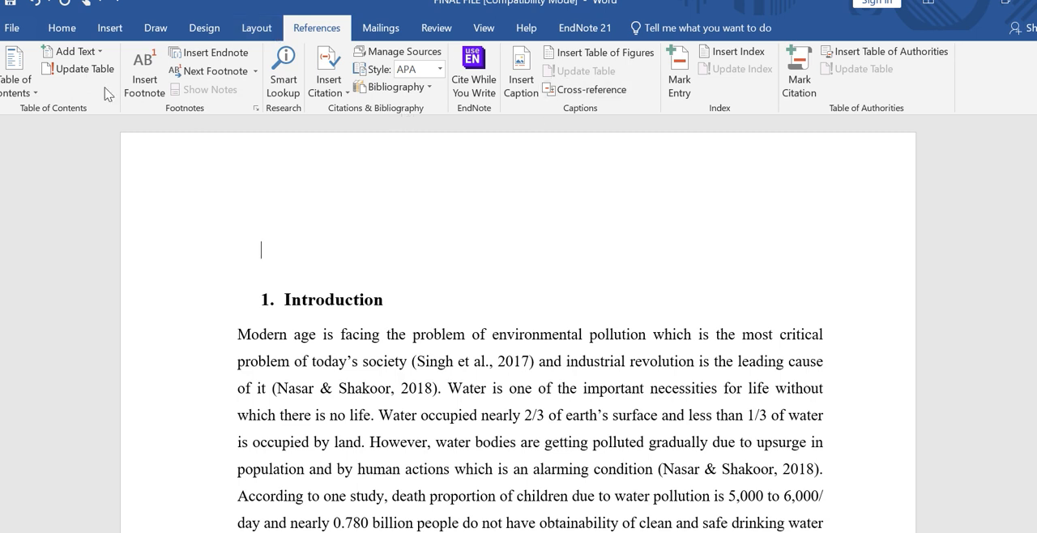
pyautogui.click(36, 94)
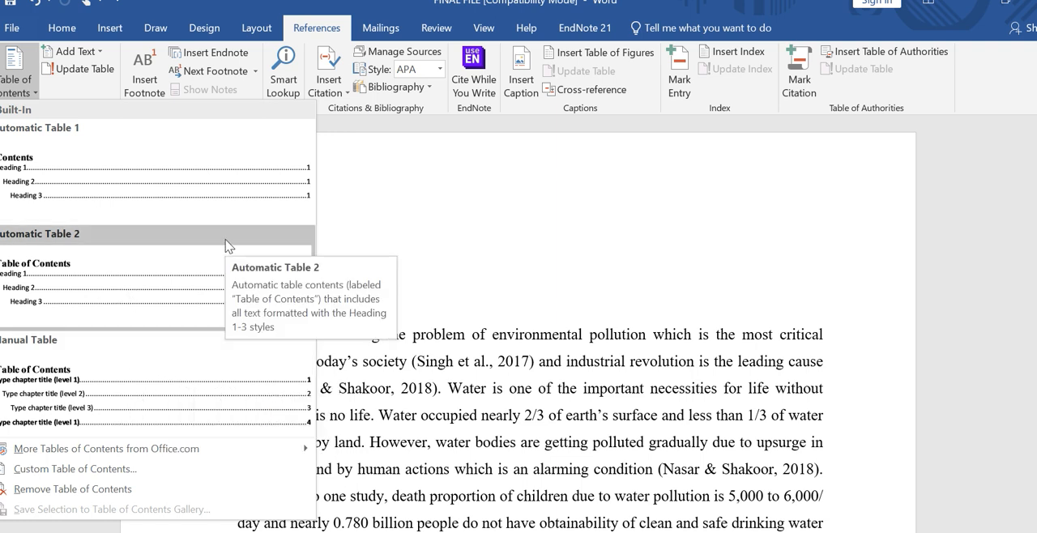
pyautogui.click(456, 248)
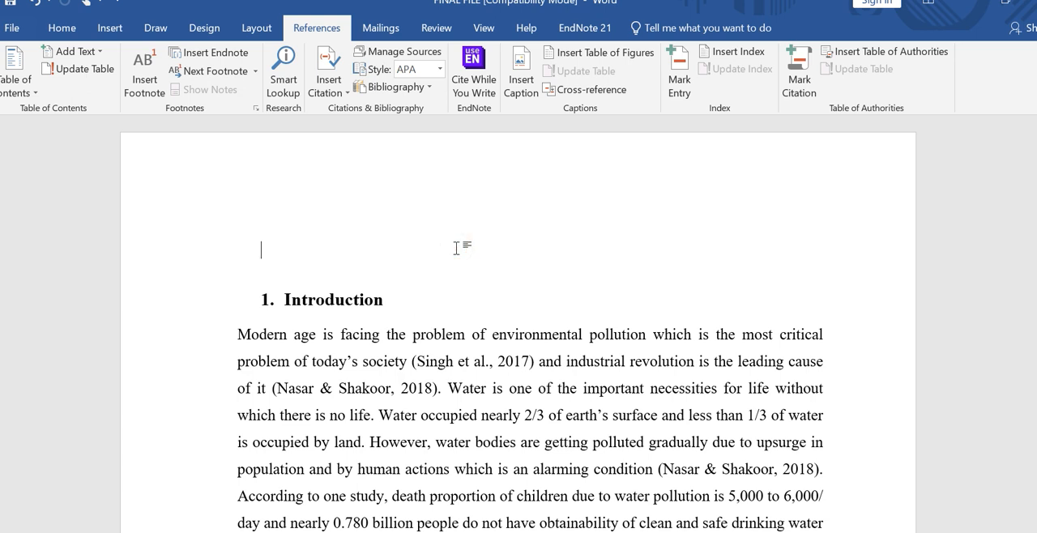
pyautogui.press('alt')
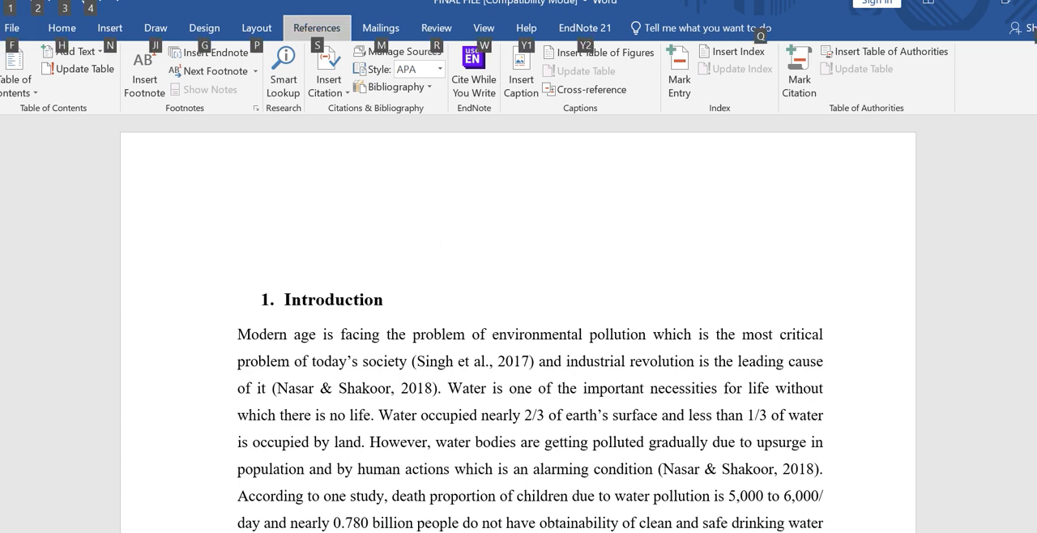
pyautogui.click(262, 263)
pyautogui.click(15, 85)
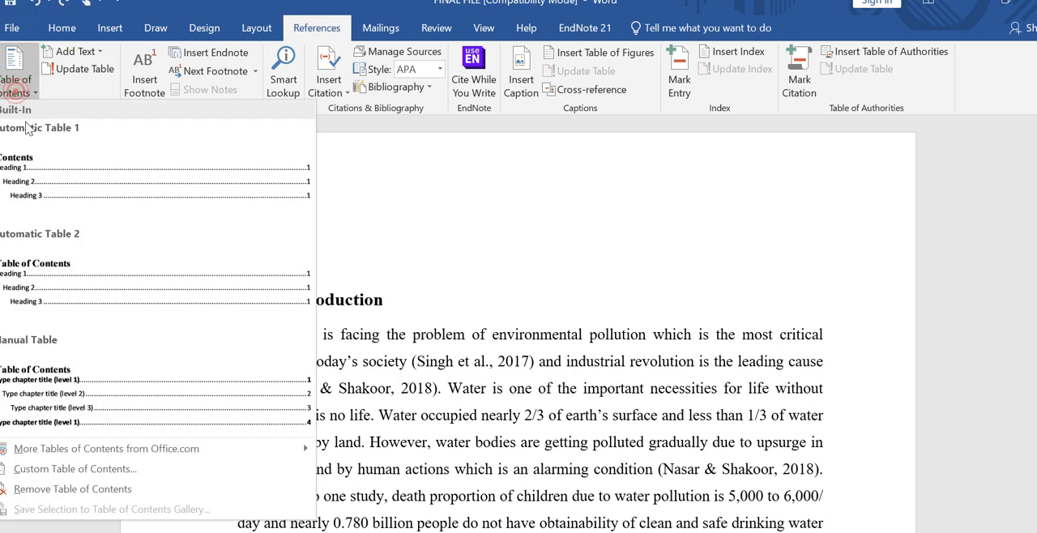
pyautogui.click(90, 183)
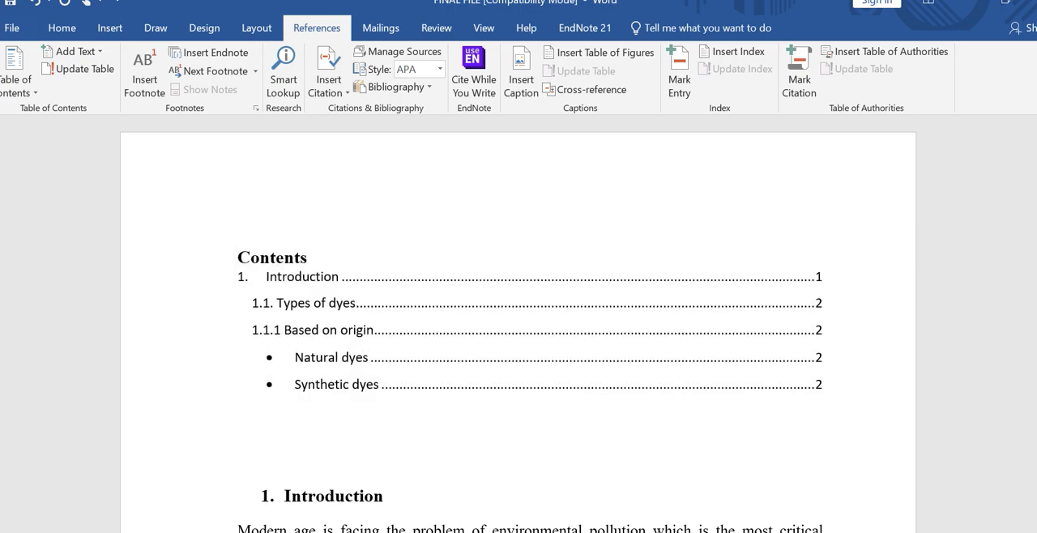
# Step: Push the Introduction section onto a new page following the table of contents
pyautogui.moveTo(1036, 131); pyautogui.dragTo(1036, 135)
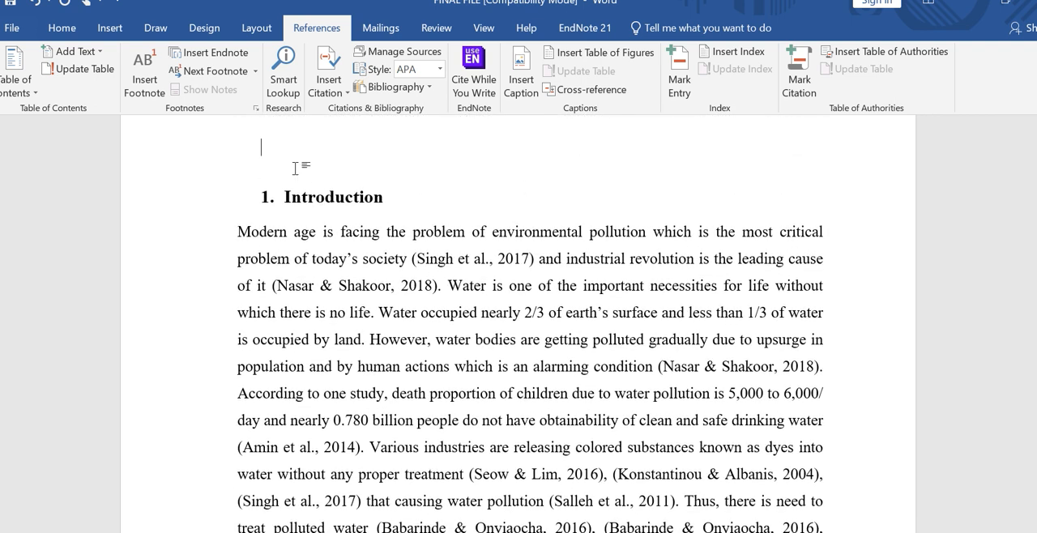
pyautogui.press('Return')
pyautogui.press('Return')
pyautogui.press('Return')
pyautogui.press('Return')
pyautogui.press('Return')
pyautogui.press('Return')
pyautogui.press('Return')
pyautogui.press('Return')
pyautogui.press('Return')
pyautogui.press('Return')
pyautogui.press('Return')
pyautogui.press('Return')
pyautogui.press('Return')
pyautogui.press('Return')
pyautogui.press('Return')
pyautogui.press('Return')
pyautogui.press('Return')
pyautogui.press('Return')
pyautogui.press('Return')
pyautogui.press('Return')
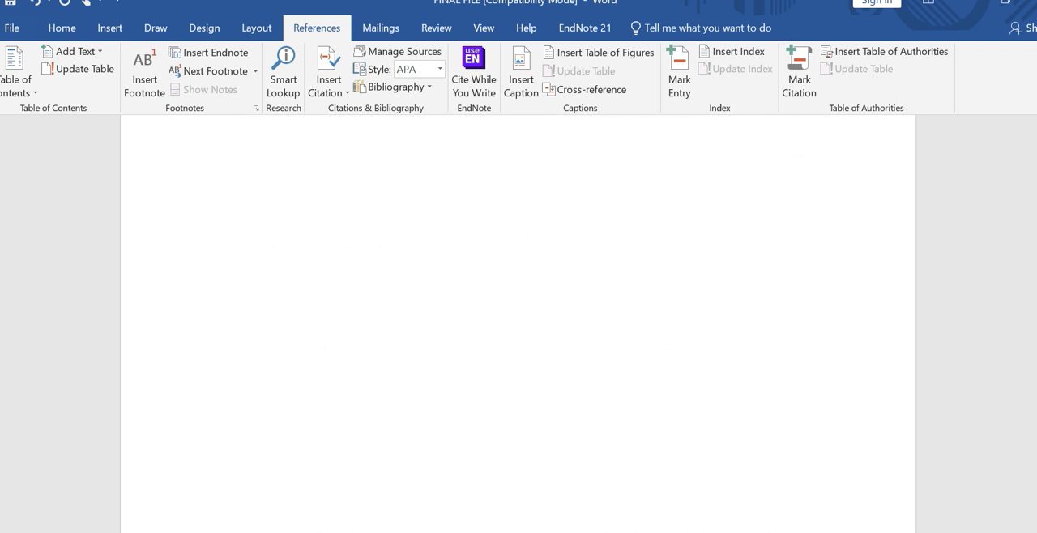
pyautogui.press('BackSpace')
pyautogui.press('BackSpace')
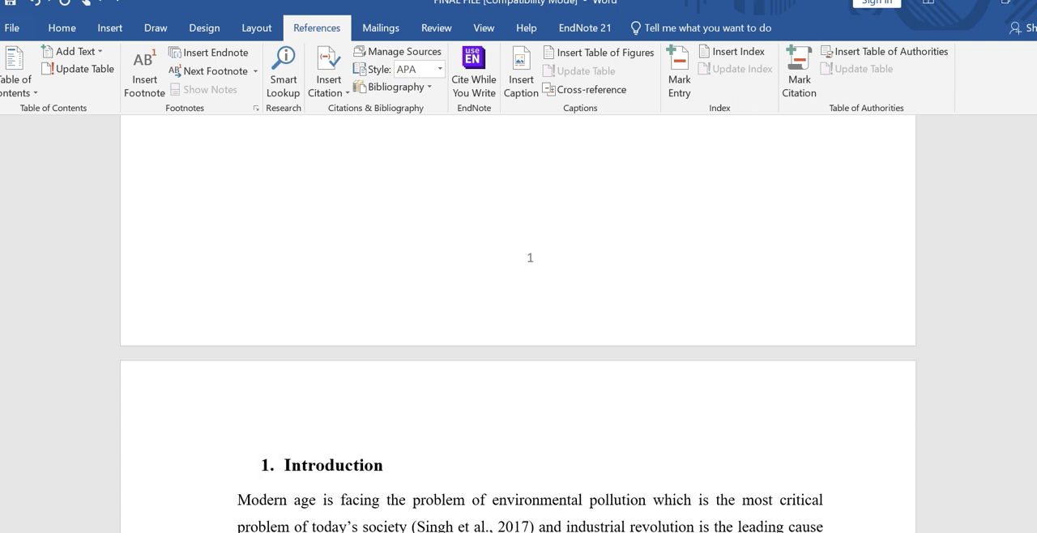
# Step: Update the entire table of contents, including both its entries and page numbers
pyautogui.scroll(10, 518, 324)
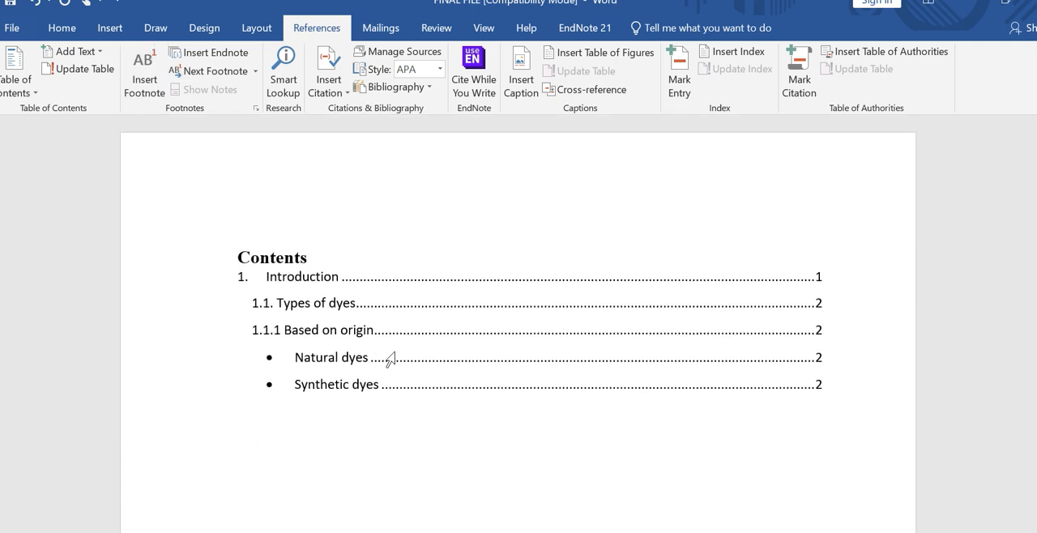
pyautogui.click(390, 356)
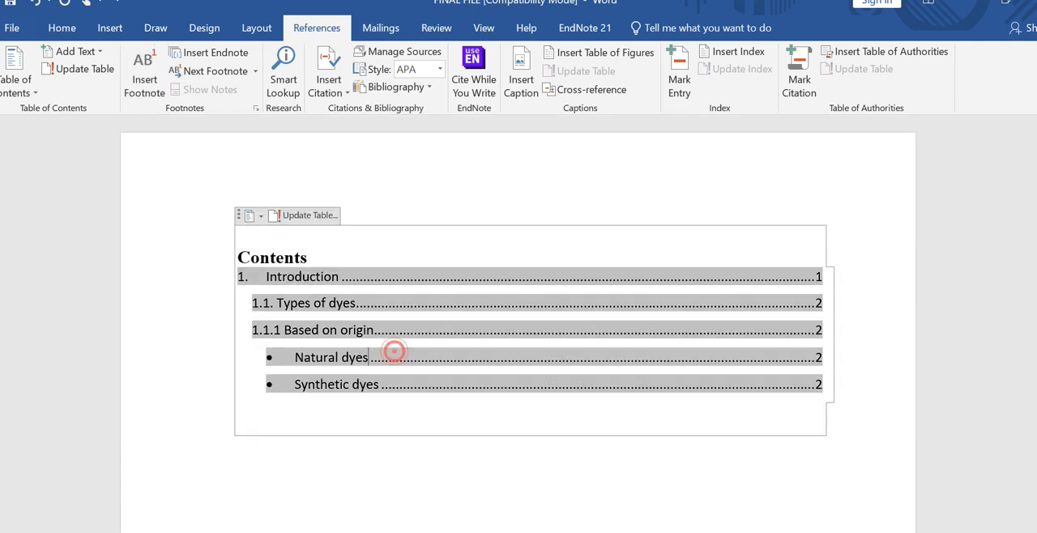
pyautogui.click(299, 217)
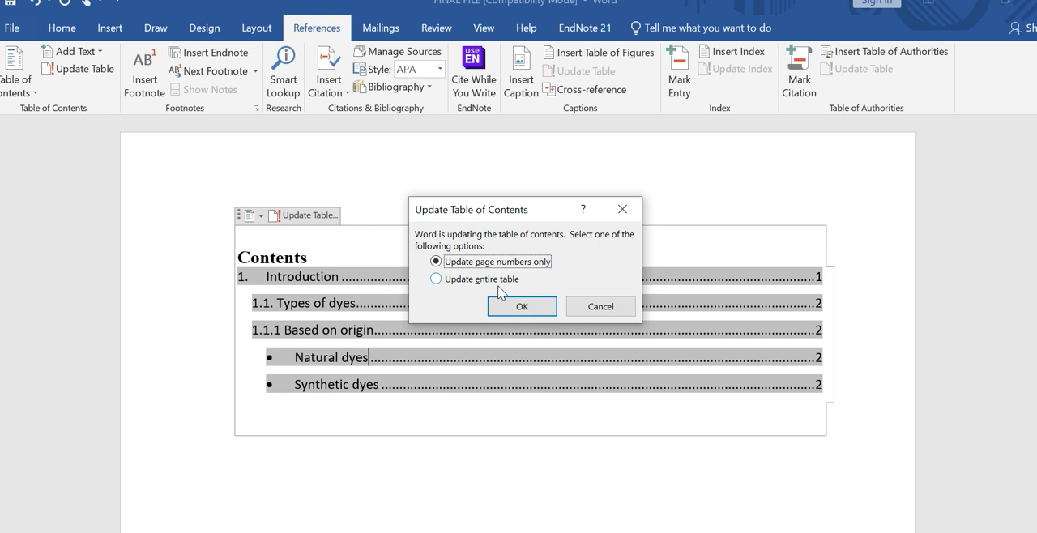
pyautogui.click(436, 279)
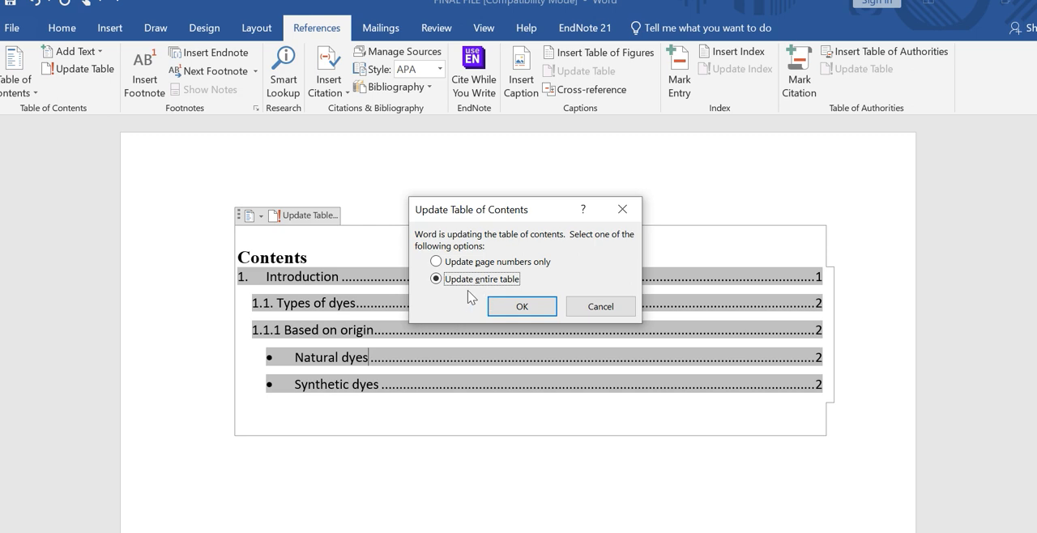
pyautogui.click(521, 306)
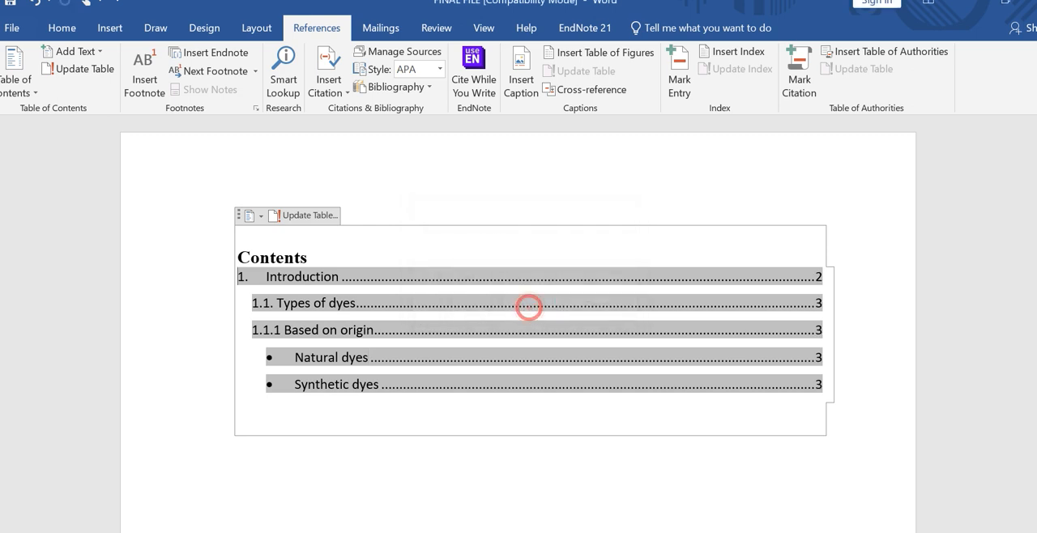
pyautogui.click(864, 313)
pyautogui.click(699, 500)
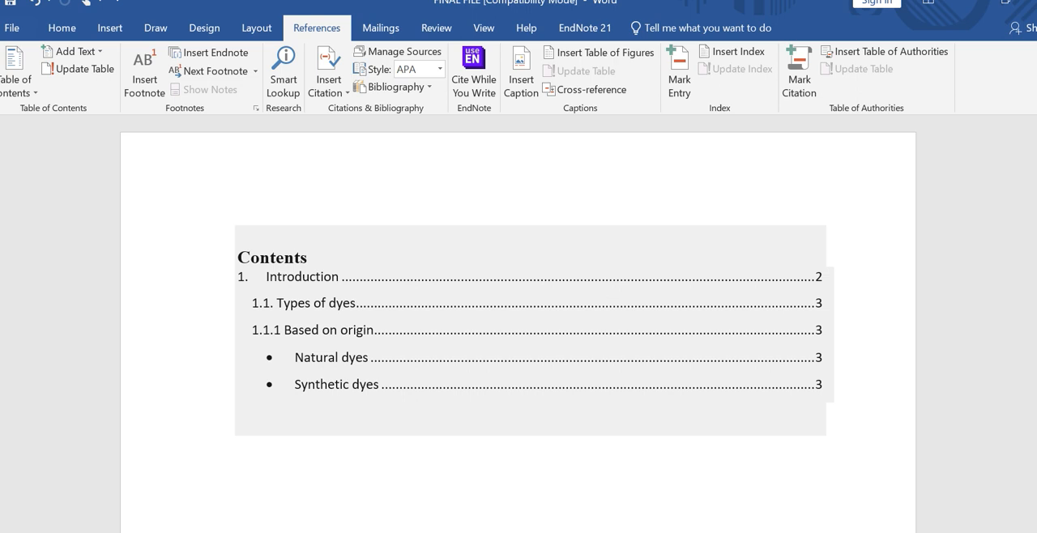
pyautogui.click(623, 481)
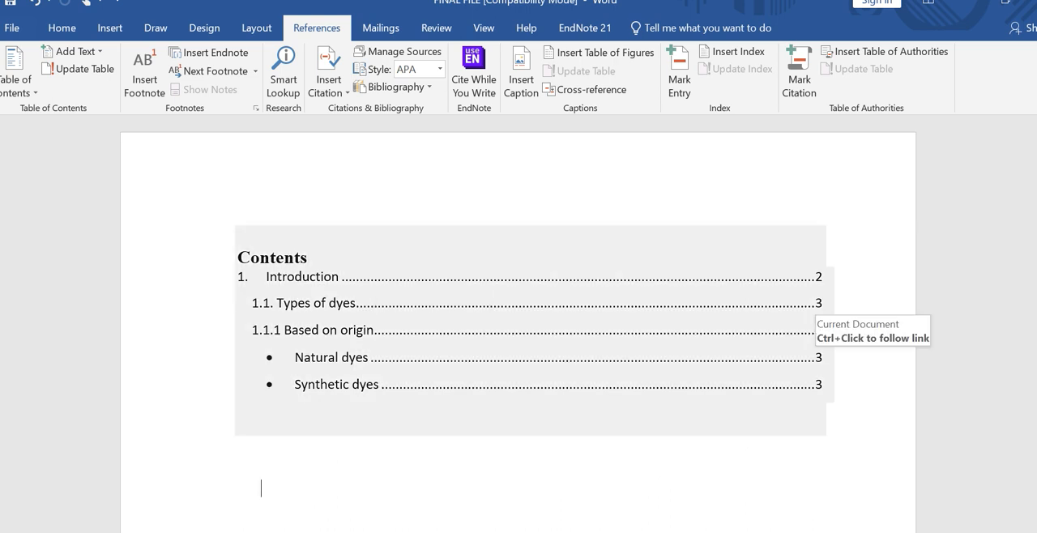
pyautogui.click(421, 480)
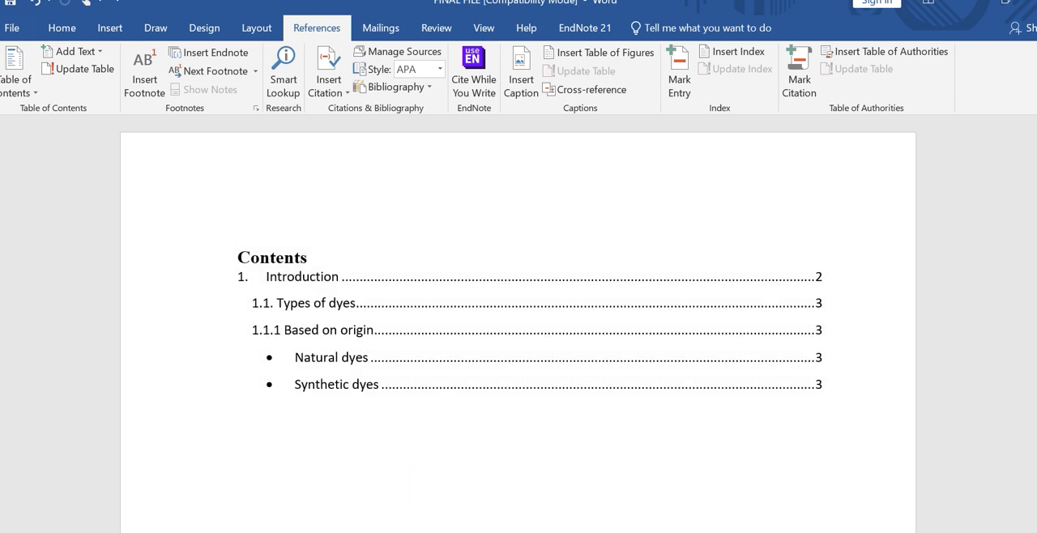
pyautogui.moveTo(1036, 137)
pyautogui.mouseDown()
pyautogui.moveTo(1036, 148)
pyautogui.moveTo(1036, 135)
pyautogui.mouseUp()
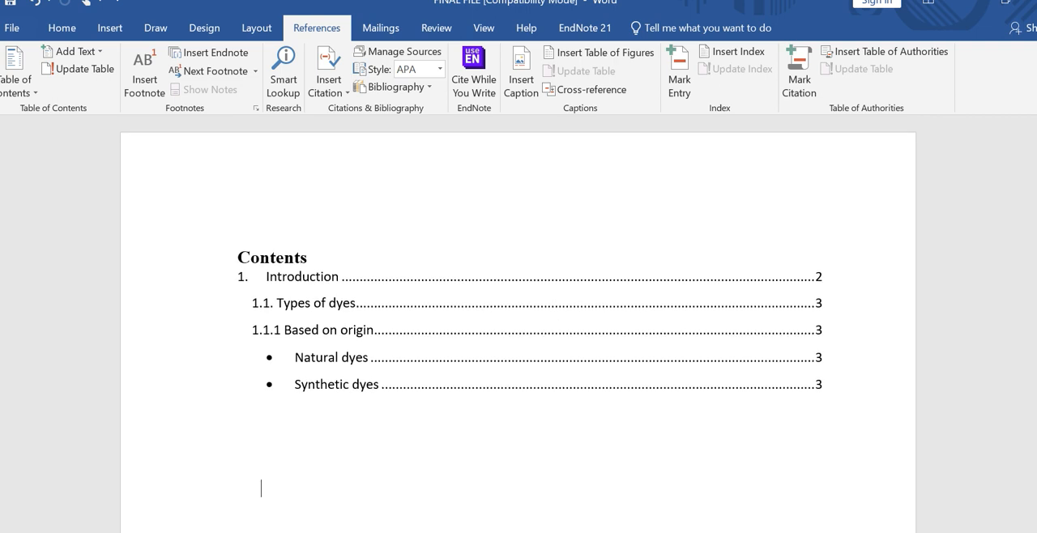
pyautogui.click(21, 92)
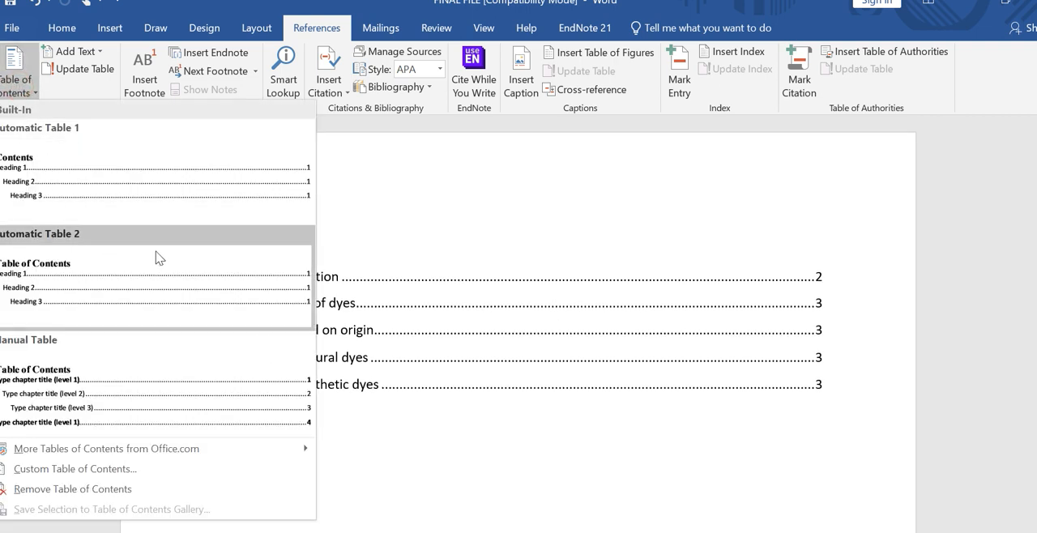
pyautogui.click(490, 418)
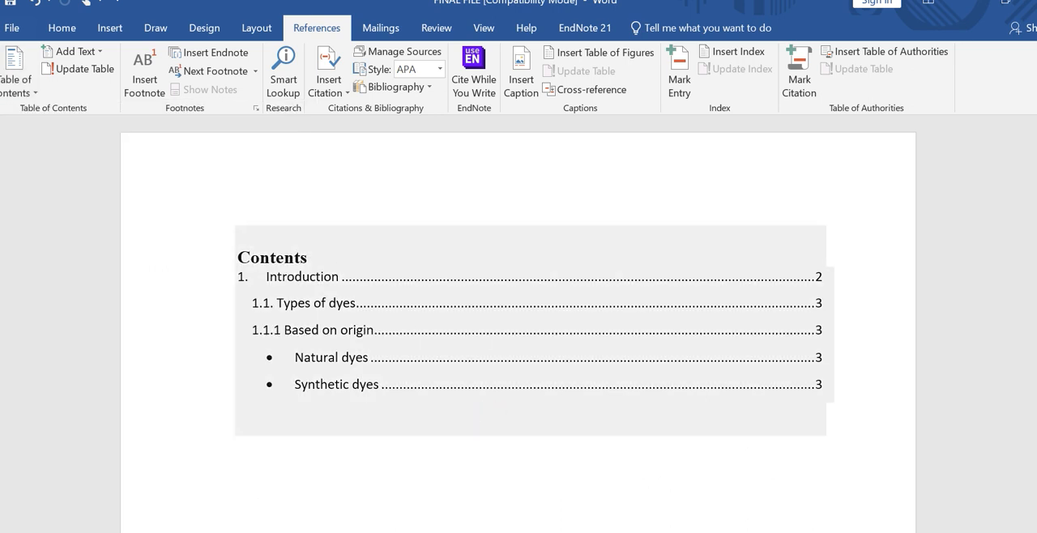
# Step: Replace the "Contents" title above the table of contents with "Table of content"
pyautogui.doubleClick(274, 259)
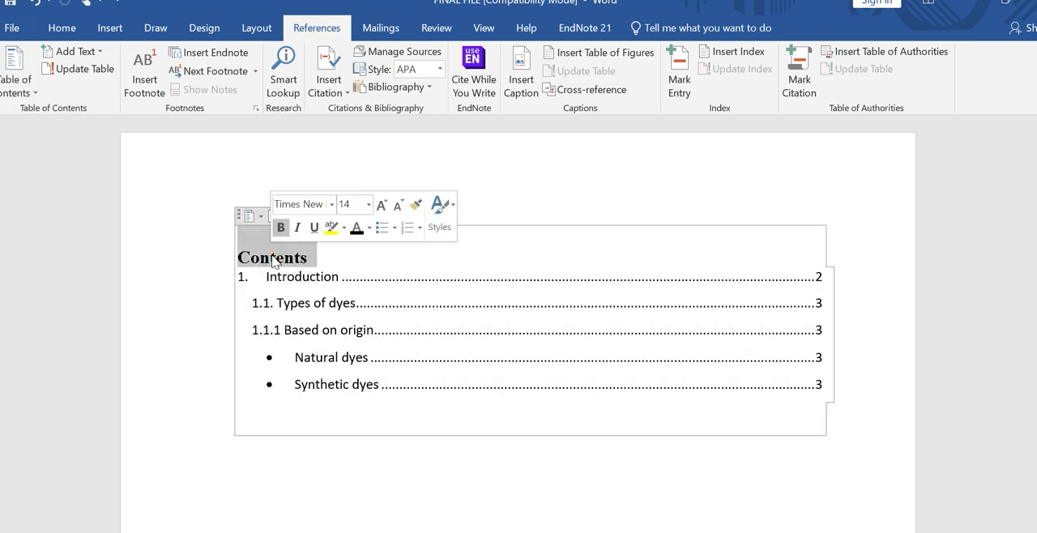
pyautogui.press('BackSpace')
pyautogui.write('Table of content')
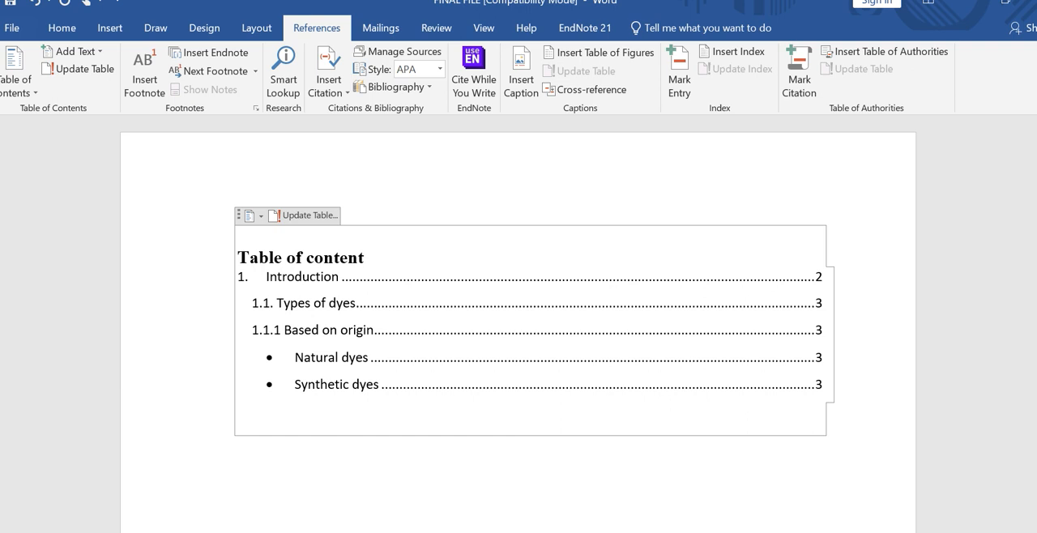
pyautogui.click(317, 477)
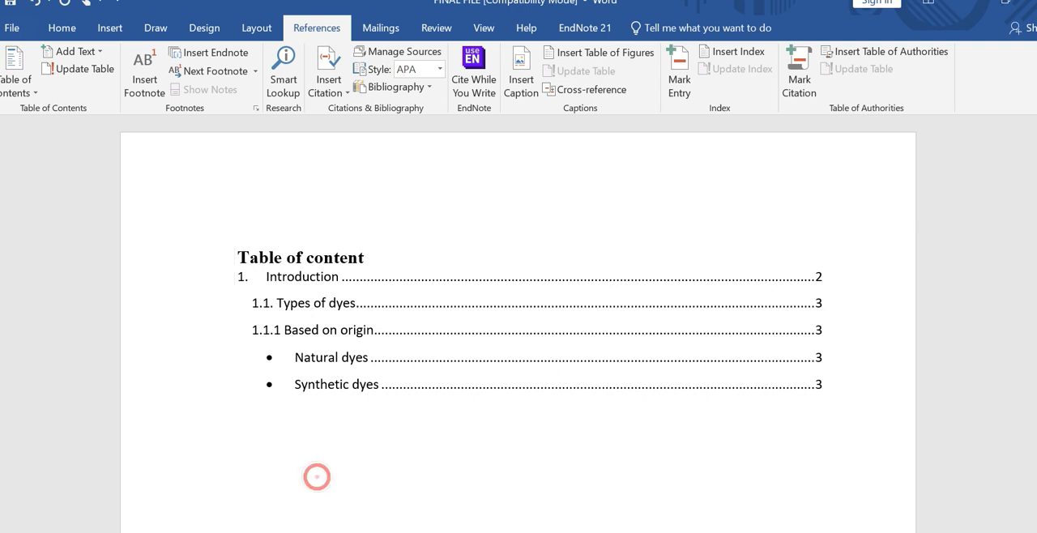